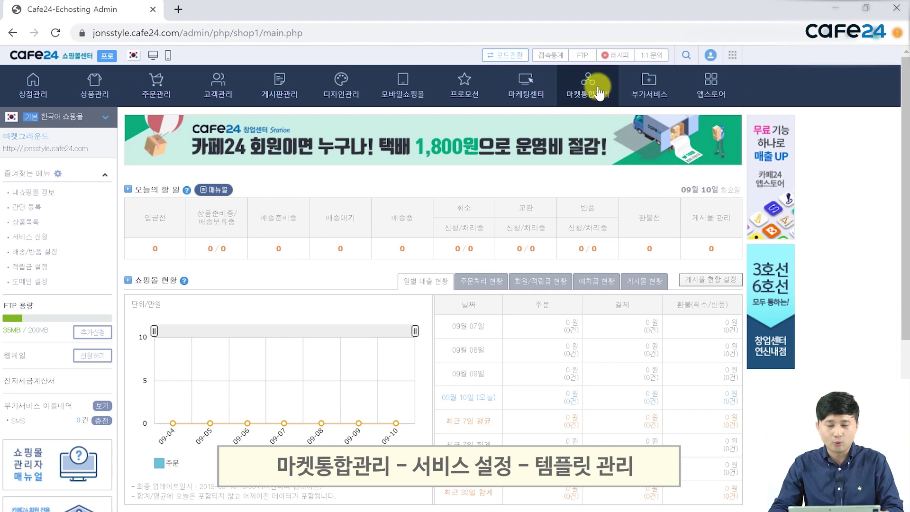
# Start registering a new template in the template management (템플릿 관리) of the market integration service settings.
pyautogui.click(564, 105)
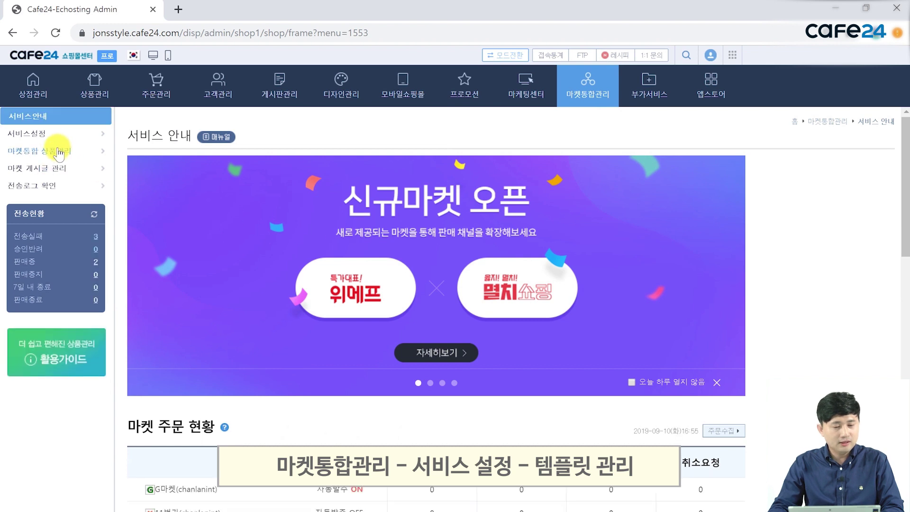
pyautogui.click(48, 135)
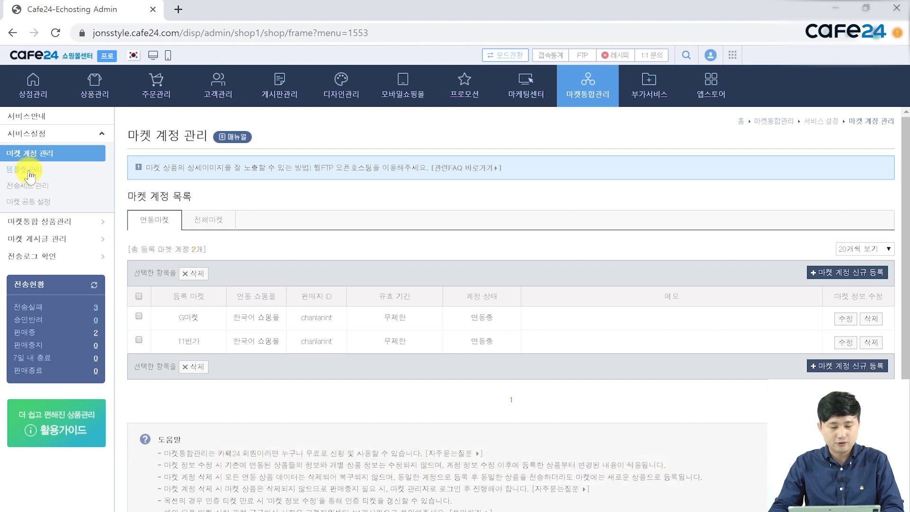
pyautogui.click(29, 170)
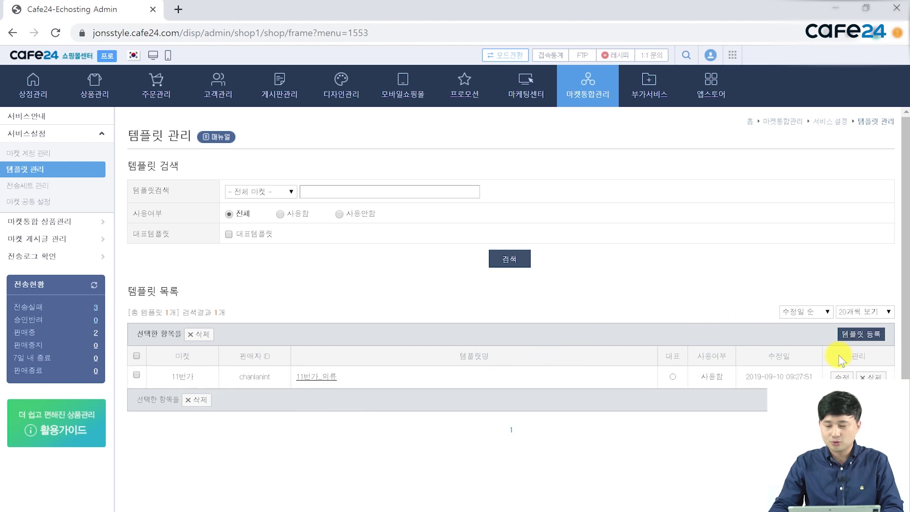
pyautogui.scroll(-3, 841, 336)
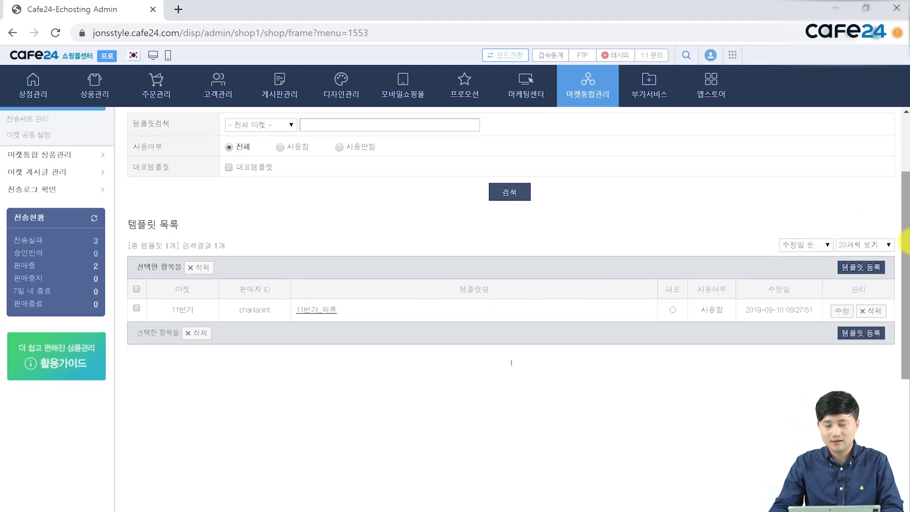
pyautogui.click(860, 268)
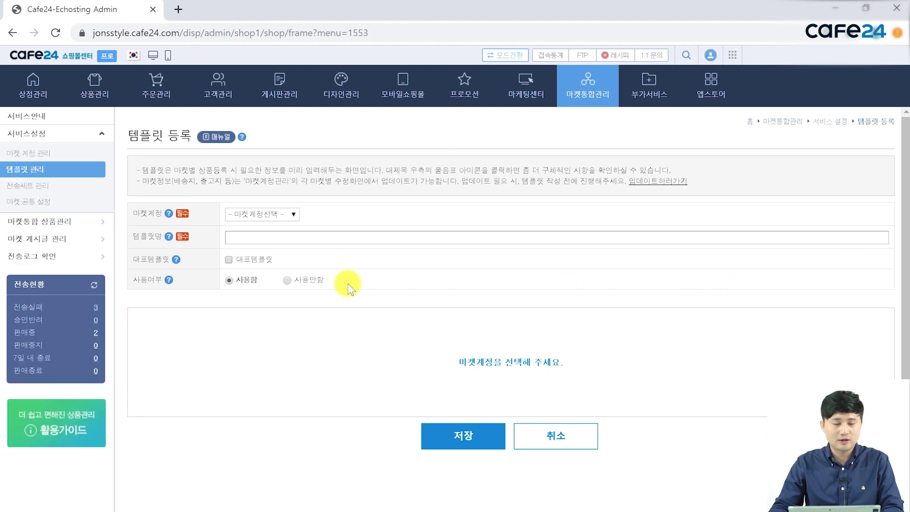
# Assign the template to the G마켓 account, name it 지마켓_의류 and keep its usage set to 사용함.
pyautogui.click(252, 212)
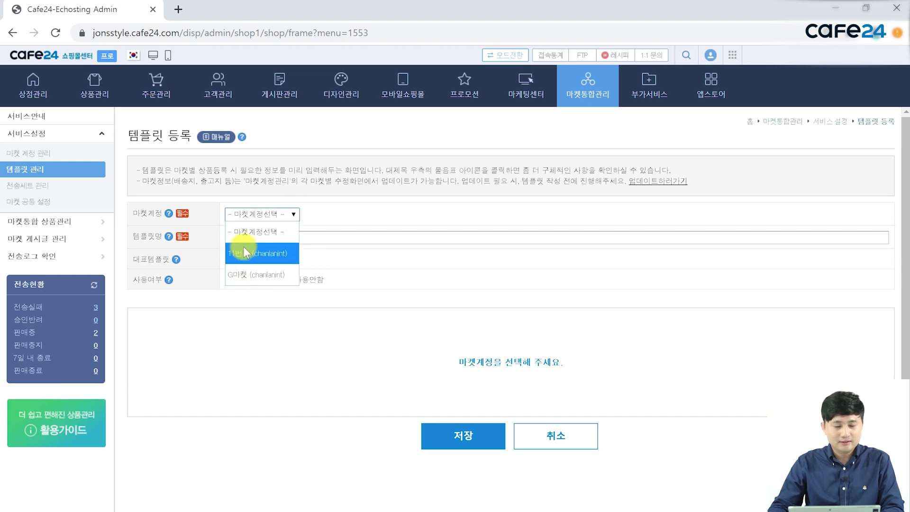
pyautogui.click(250, 277)
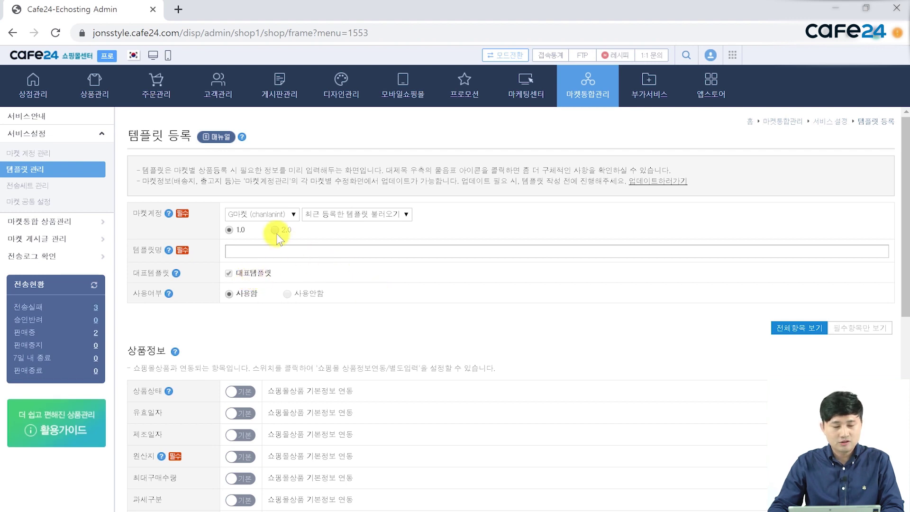
pyautogui.click(245, 252)
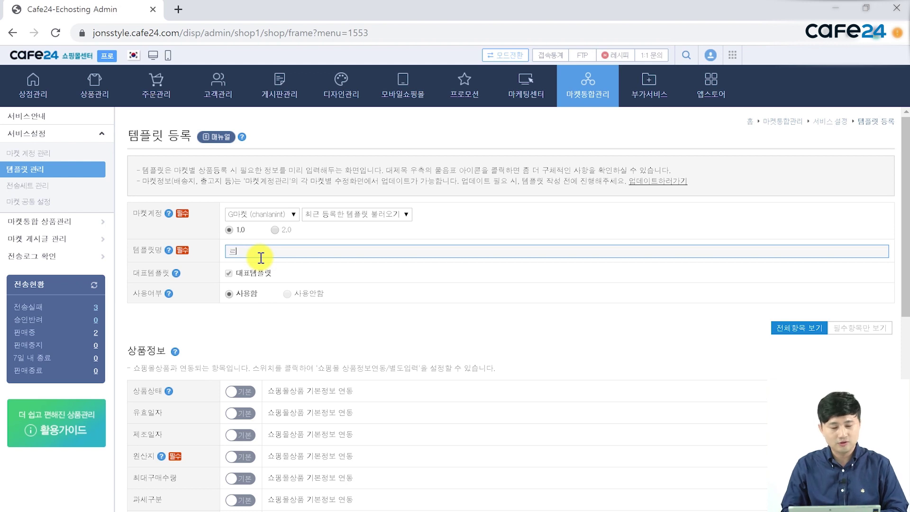
pyautogui.write('W')
pyautogui.press('BackSpace')
pyautogui.write('지마켓')
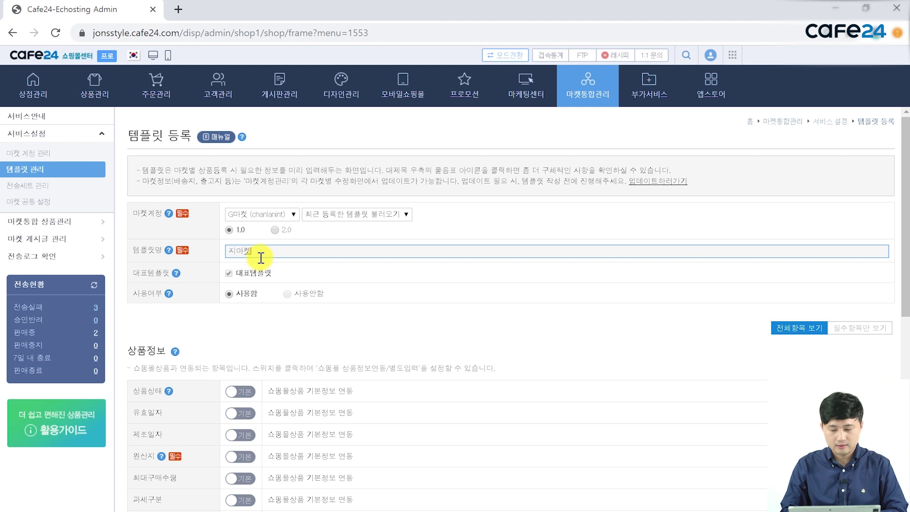
pyautogui.write(' 옥탁')
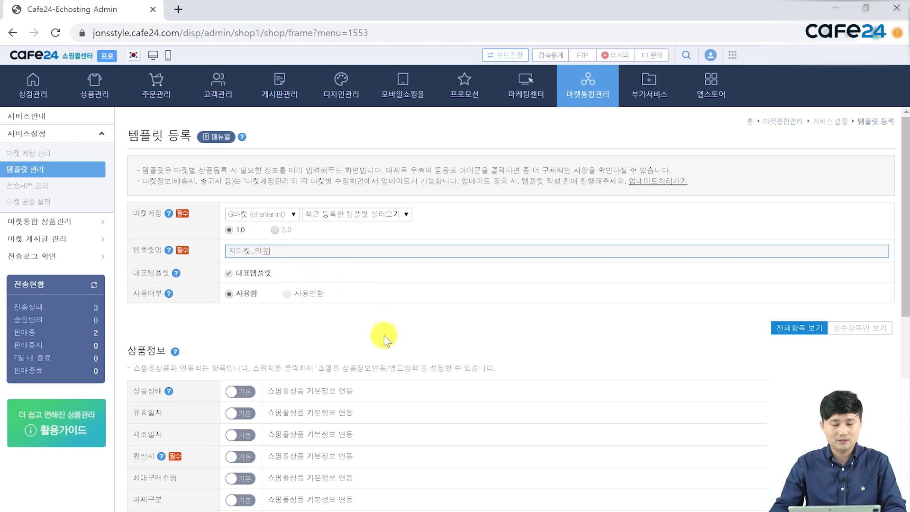
pyautogui.click(237, 292)
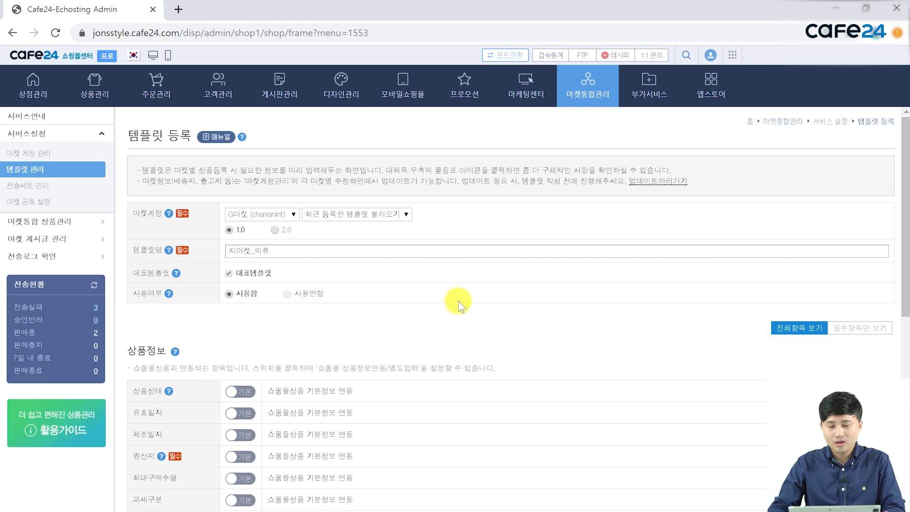
# Review the template form with only the required items shown, and return to showing all items.
pyautogui.scroll(-2, 545, 275)
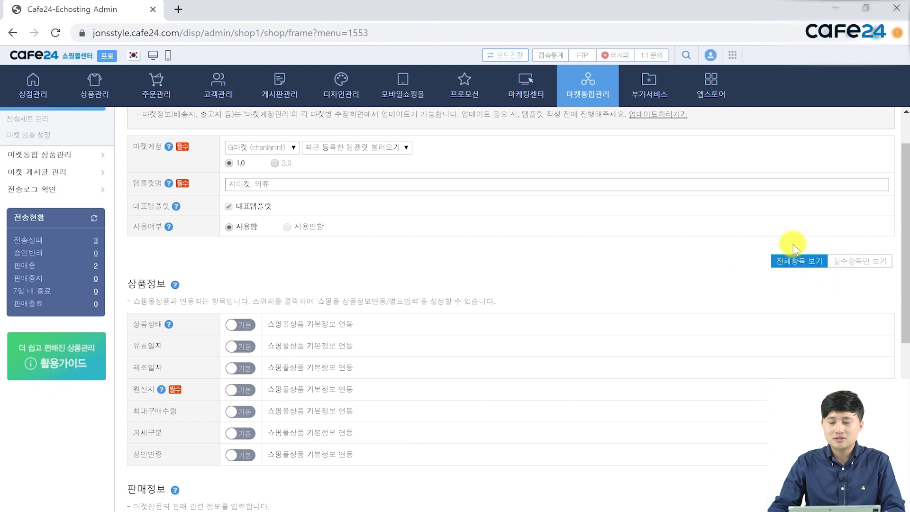
pyautogui.scroll(-5, 272, 305)
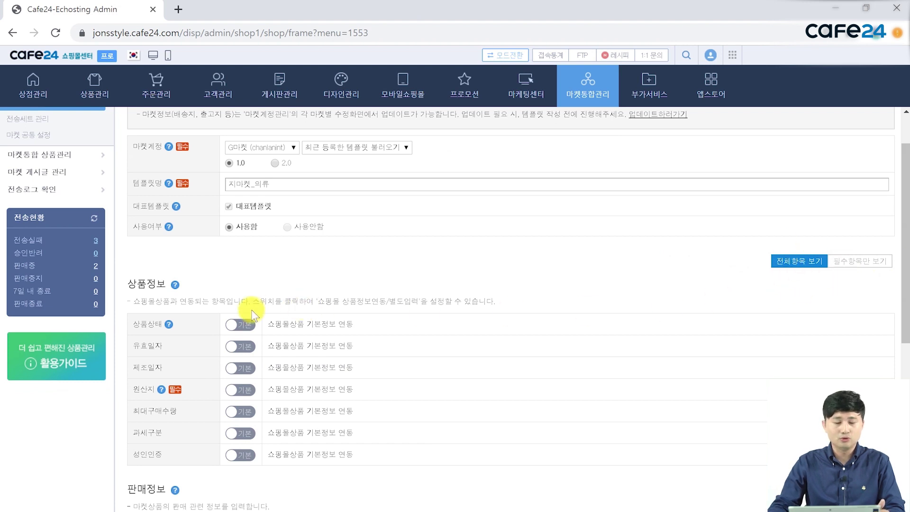
pyautogui.scroll(4, 210, 355)
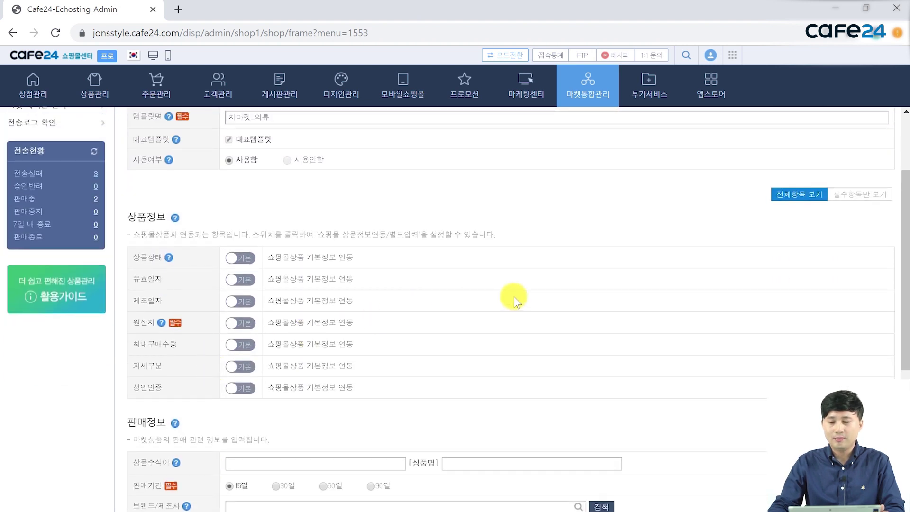
pyautogui.click(853, 195)
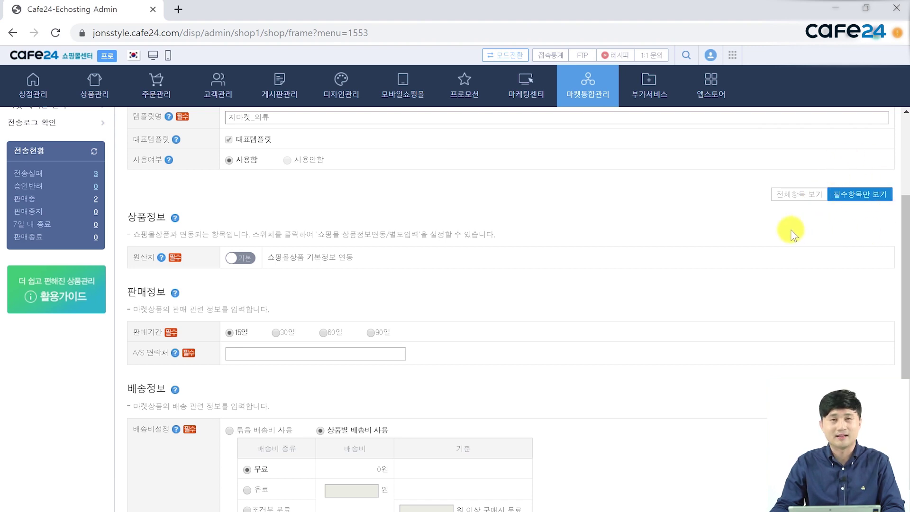
pyautogui.click(779, 198)
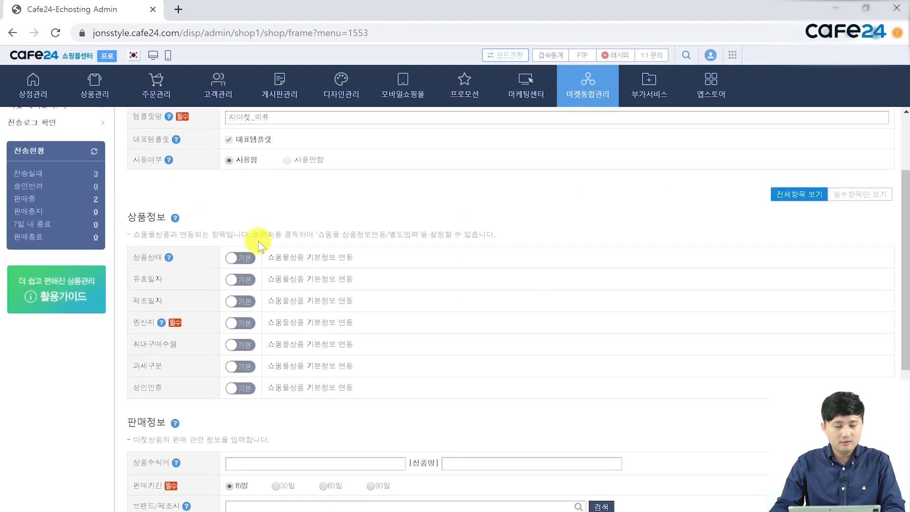
# Try separate input for the product condition (상품상태) with the used and returned options, and restore the default link to the shop's product information.
pyautogui.click(235, 260)
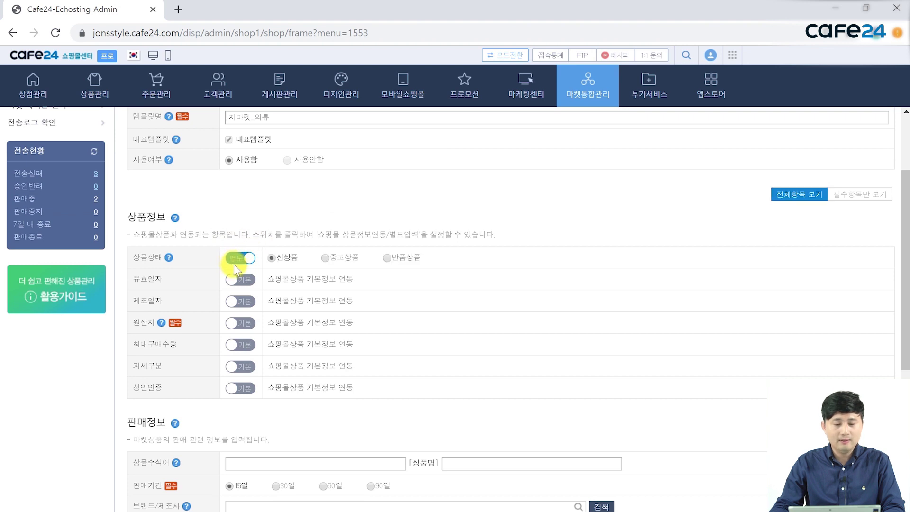
pyautogui.click(235, 260)
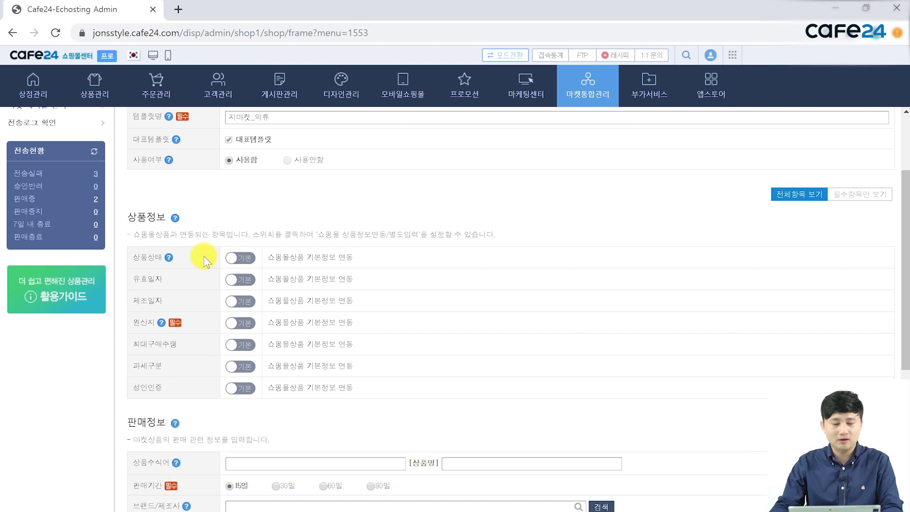
pyautogui.click(248, 258)
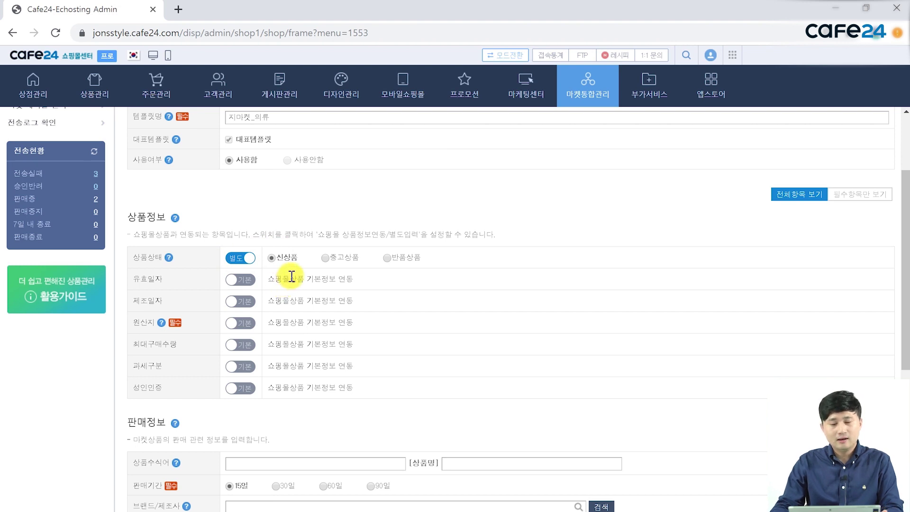
pyautogui.click(326, 258)
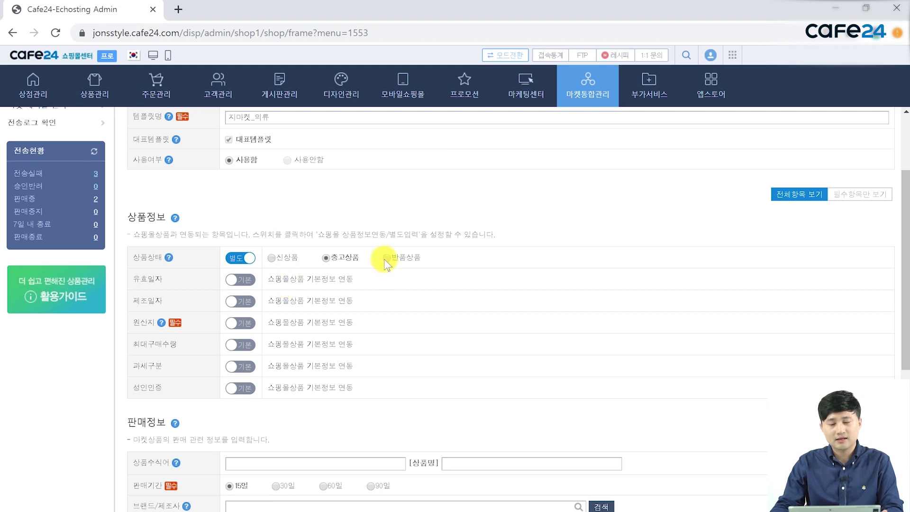
pyautogui.click(385, 260)
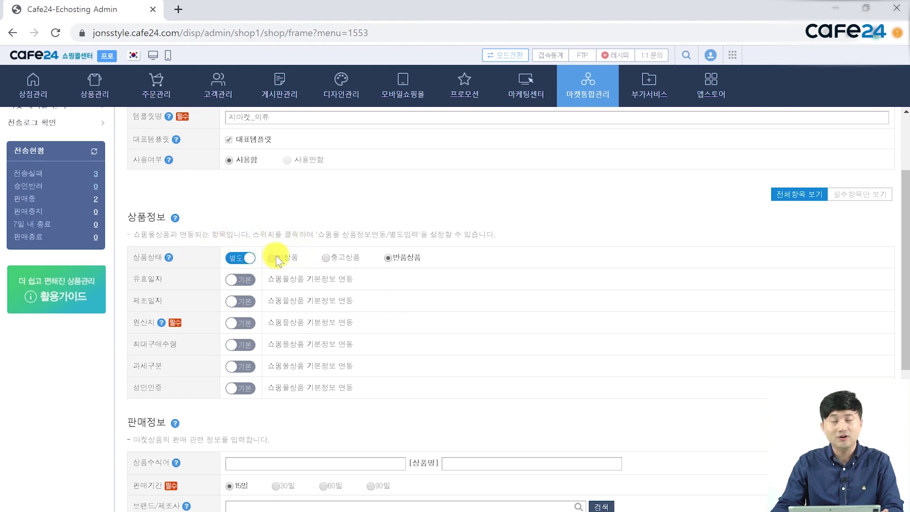
pyautogui.click(236, 261)
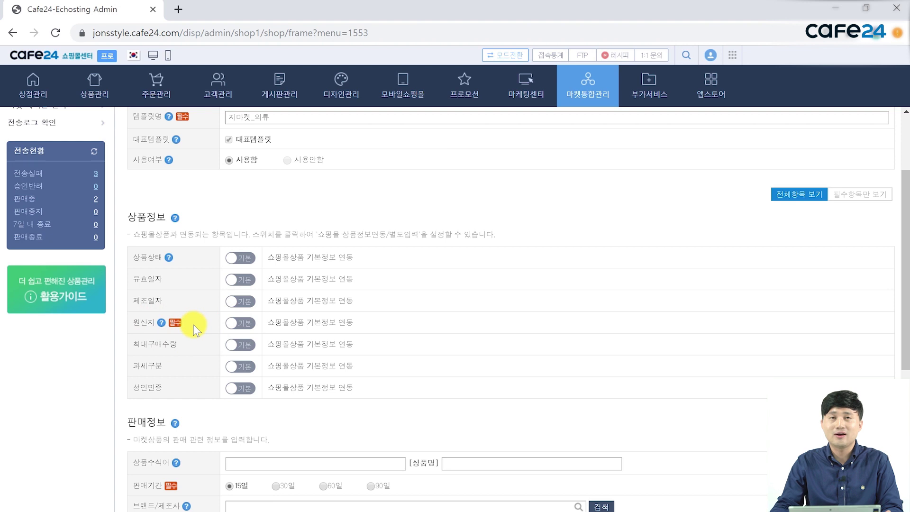
# Switch the origin (원산지) to separate input and set it to 국내, 서울특별시, 금천구.
pyautogui.click(242, 324)
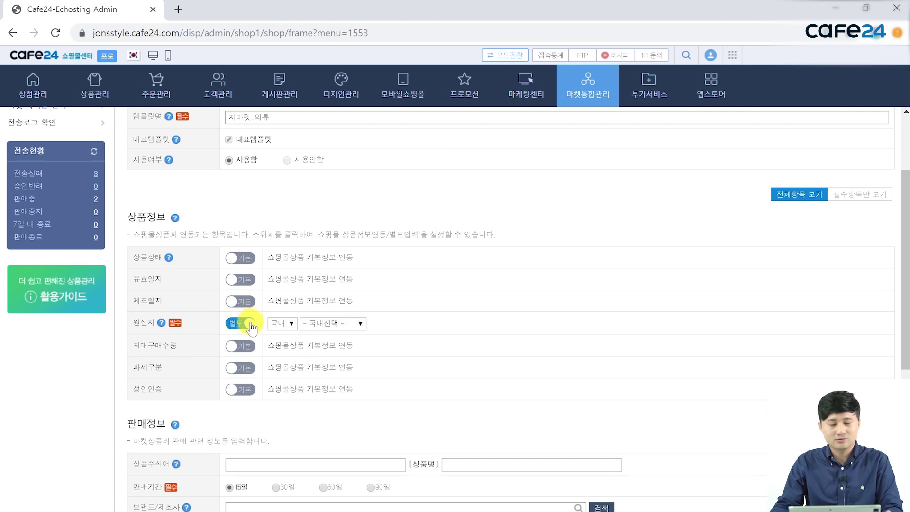
pyautogui.click(289, 326)
pyautogui.click(319, 324)
pyautogui.click(318, 324)
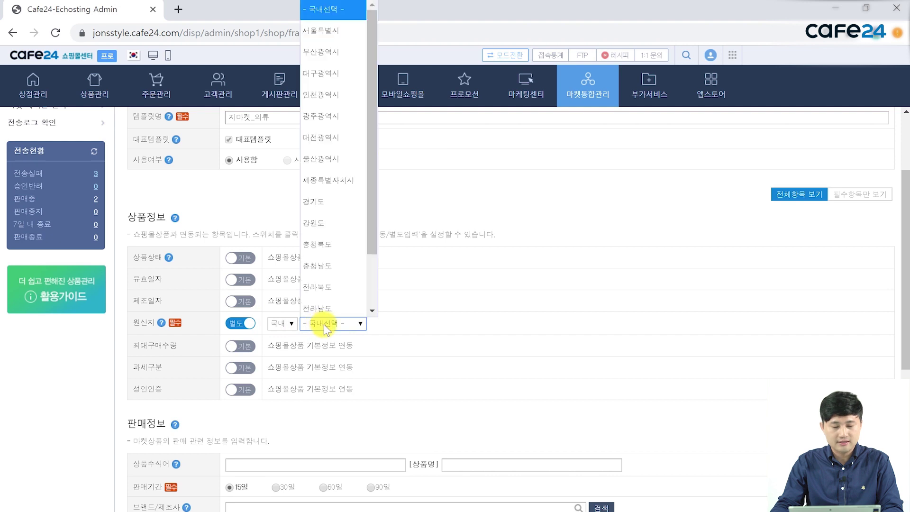
pyautogui.click(329, 34)
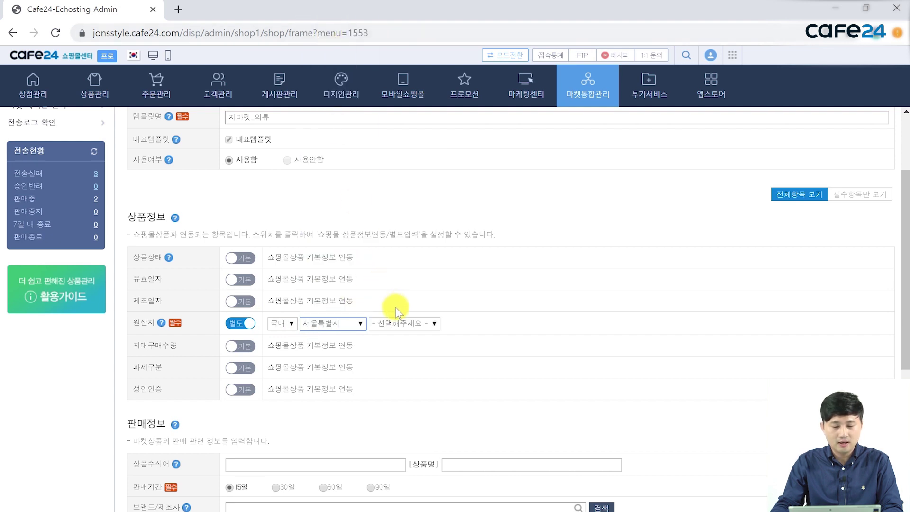
pyautogui.hotkey('alt', 'Down')
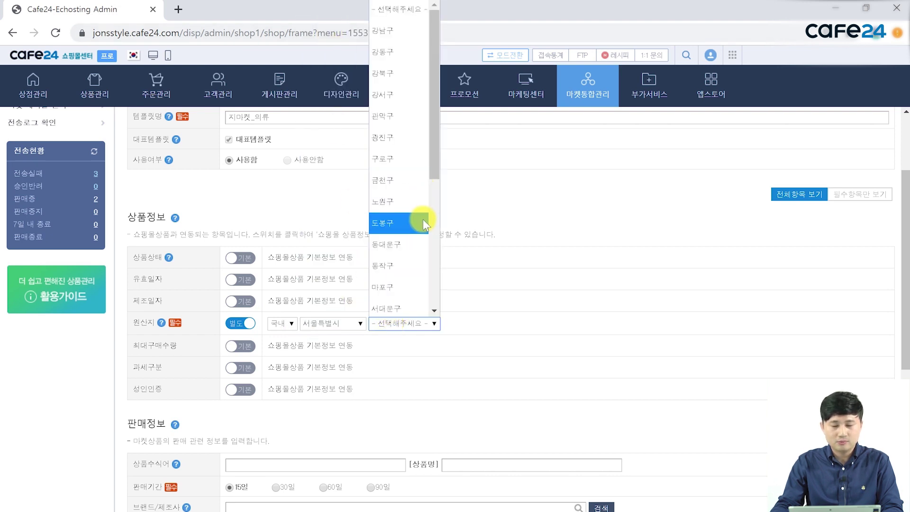
pyautogui.click(402, 180)
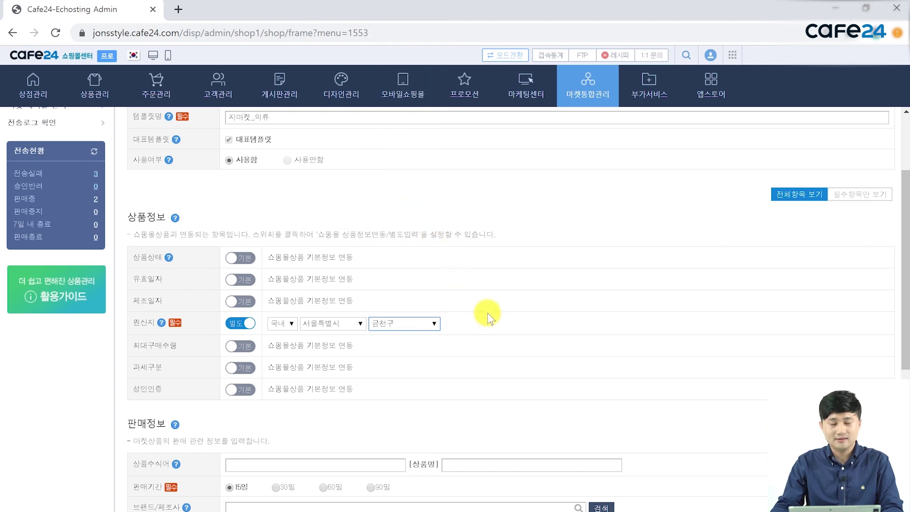
pyautogui.click(488, 354)
# Set the sales period (판매기간) in the sales information to 60일.
pyautogui.scroll(-1, 485, 354)
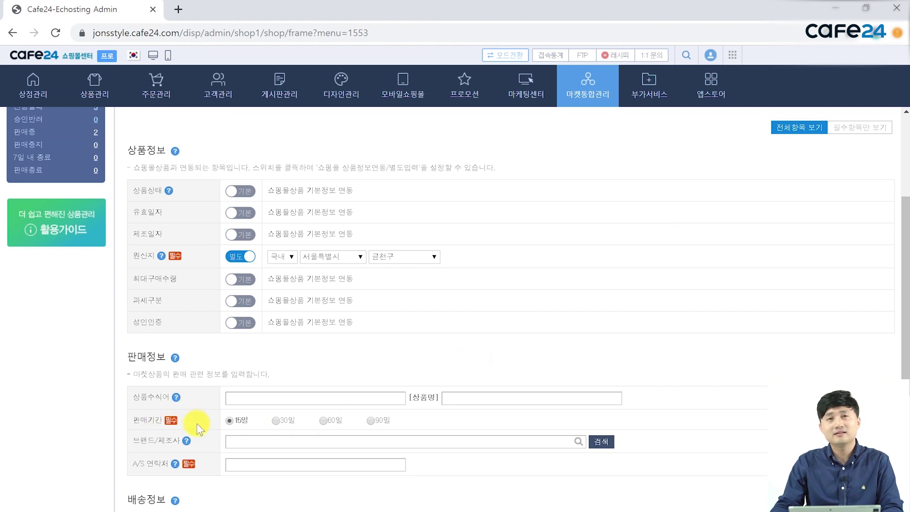
pyautogui.scroll(-1, 197, 424)
pyautogui.moveTo(154, 357); pyautogui.dragTo(130, 359)
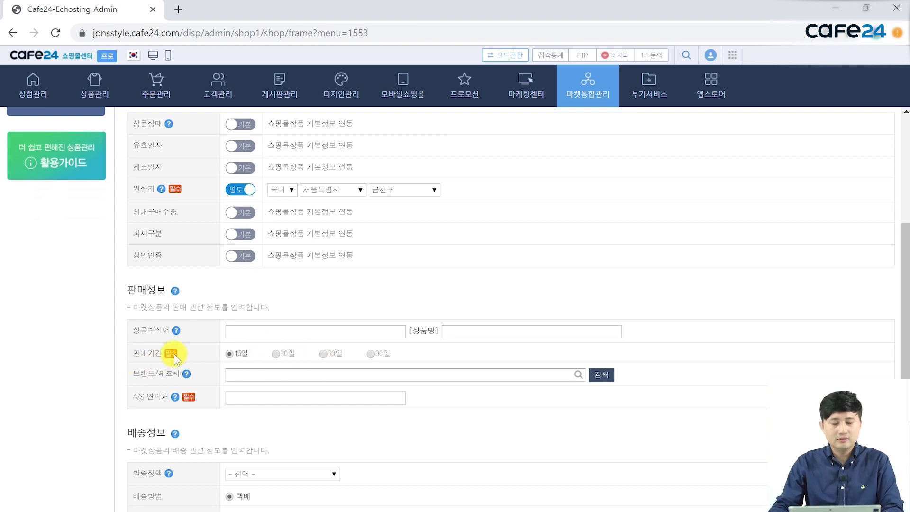
pyautogui.click(275, 355)
pyautogui.click(329, 354)
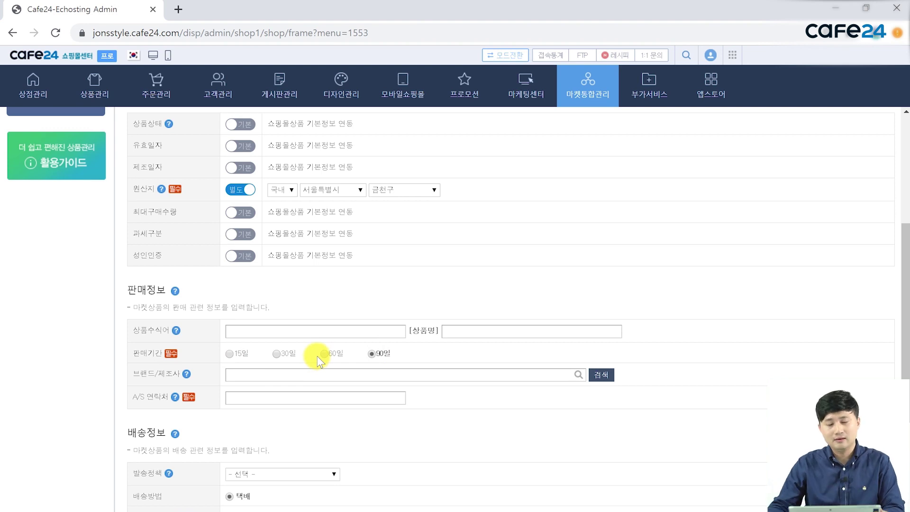
pyautogui.click(329, 354)
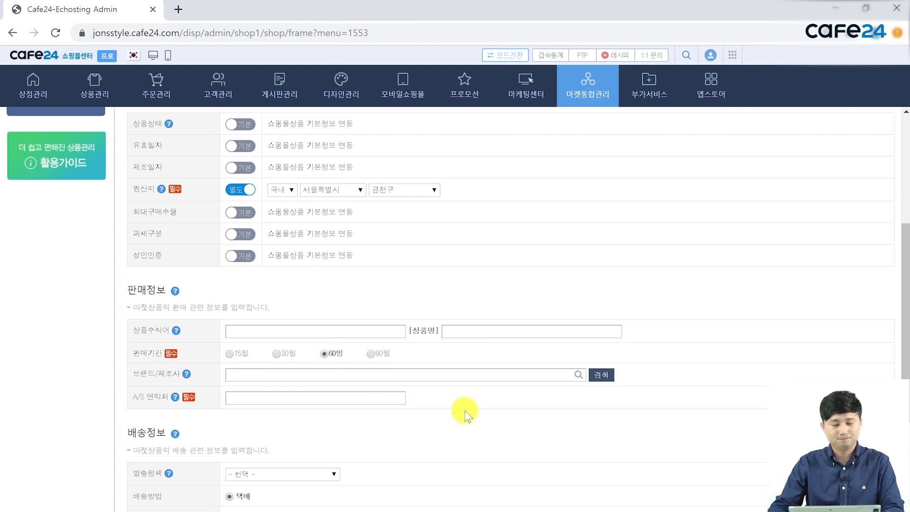
# Enter the after-sales contact phone number (A/S 연락처) in the sales information.
pyautogui.click(327, 399)
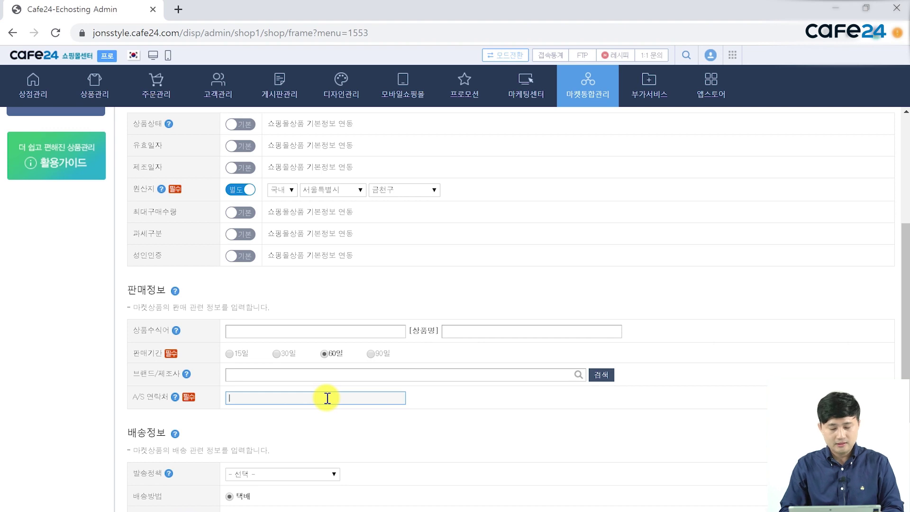
pyautogui.write('02-123-1234')
pyautogui.moveTo(327, 398); pyautogui.dragTo(170, 401)
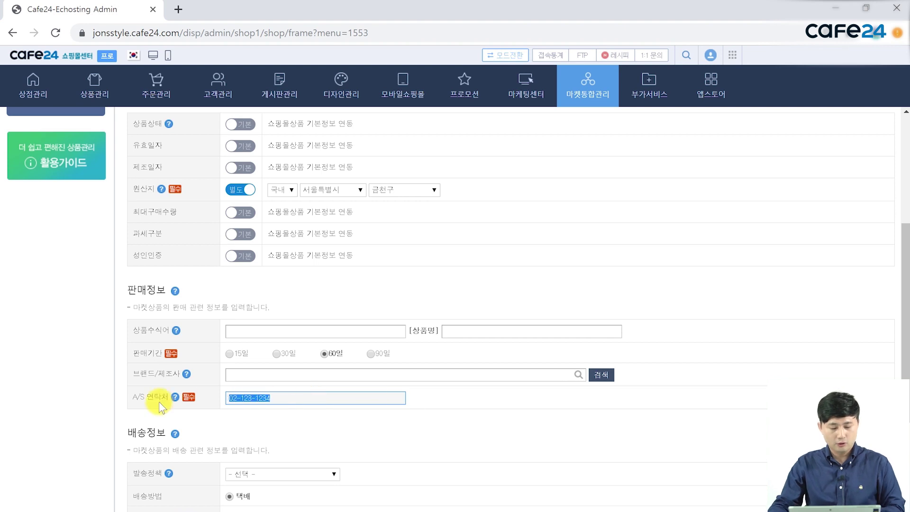
pyautogui.click(205, 398)
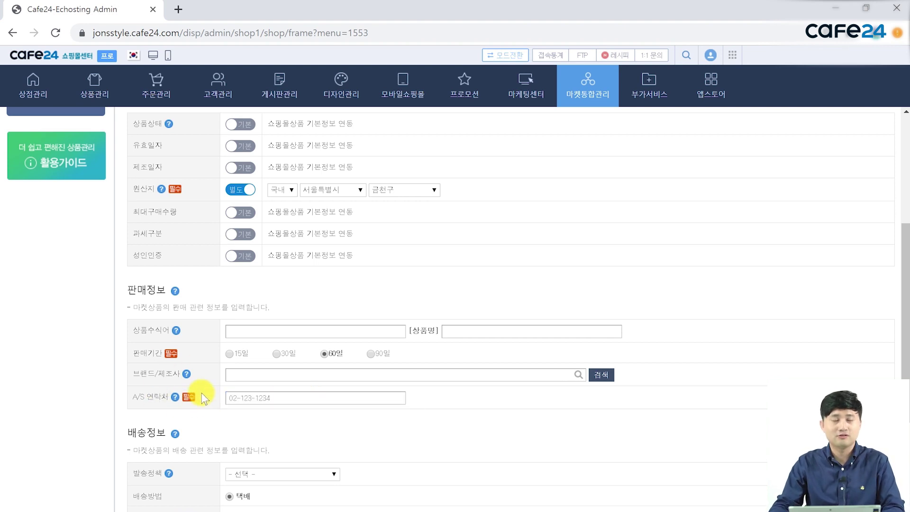
pyautogui.scroll(-5, 263, 416)
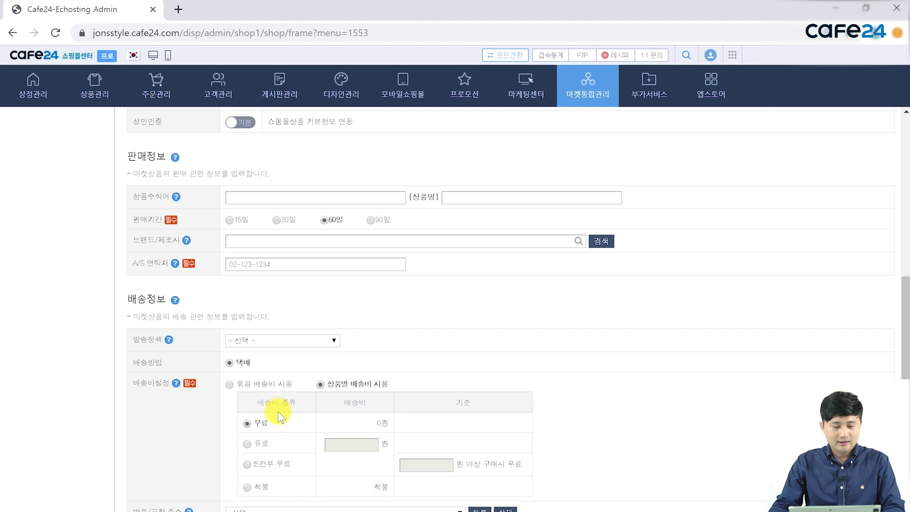
# Set the shipping fee (배송비설정) to 조건부 무료, free for purchases of 50000원 or more, with a fee of 2500원.
pyautogui.moveTo(134, 251); pyautogui.dragTo(192, 257)
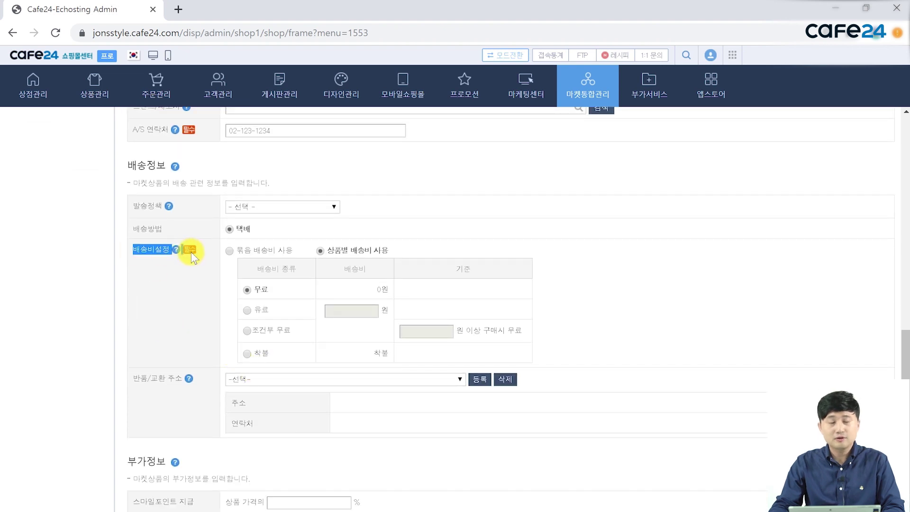
pyautogui.click(181, 291)
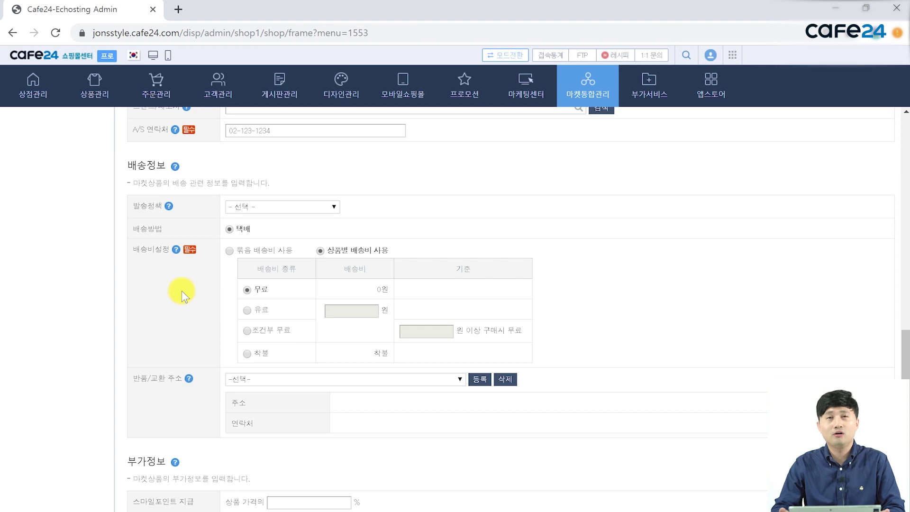
pyautogui.click(246, 331)
pyautogui.click(410, 329)
pyautogui.write('50000')
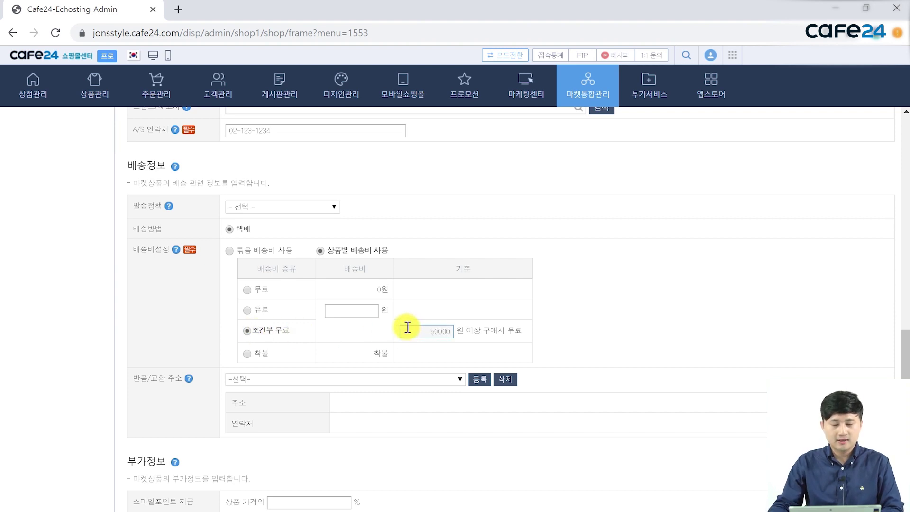
pyautogui.click(362, 311)
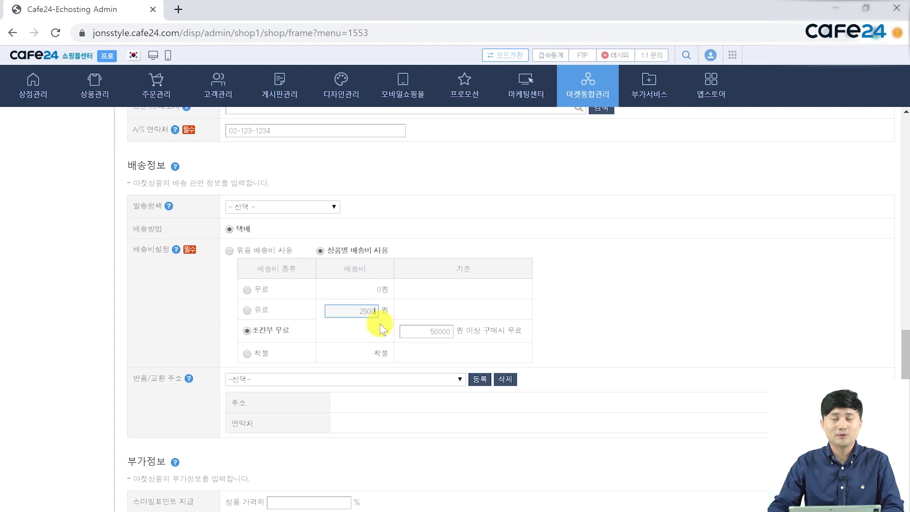
# Change the minimum purchase amount for 조건부 무료 shipping to 70000원.
pyautogui.click(422, 332)
pyautogui.press('Delete')
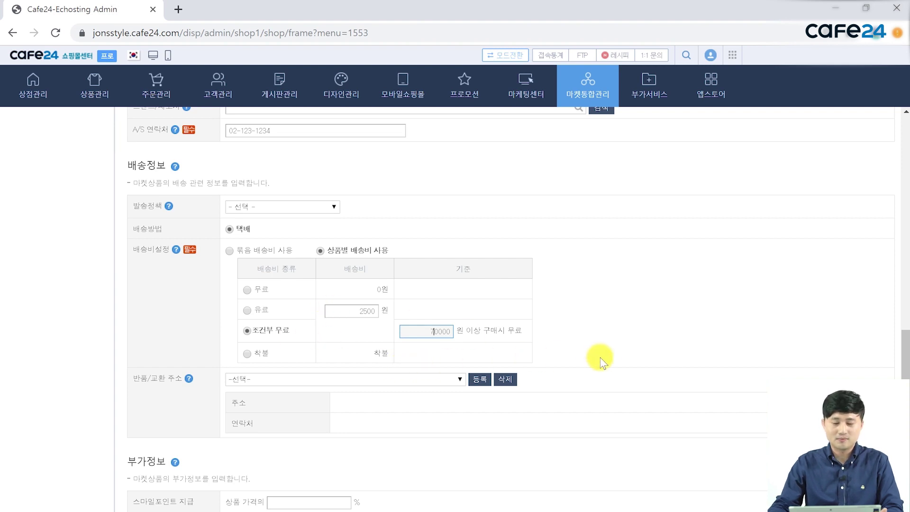
pyautogui.click(633, 380)
pyautogui.scroll(-2, 631, 381)
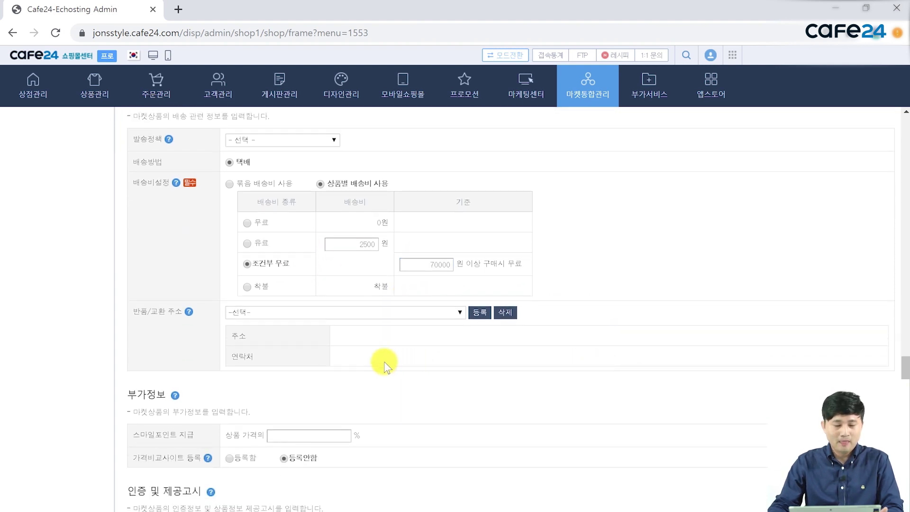
# View the registration form for a new return/exchange address (반품/교환 주소) and close it without registering one.
pyautogui.click(178, 323)
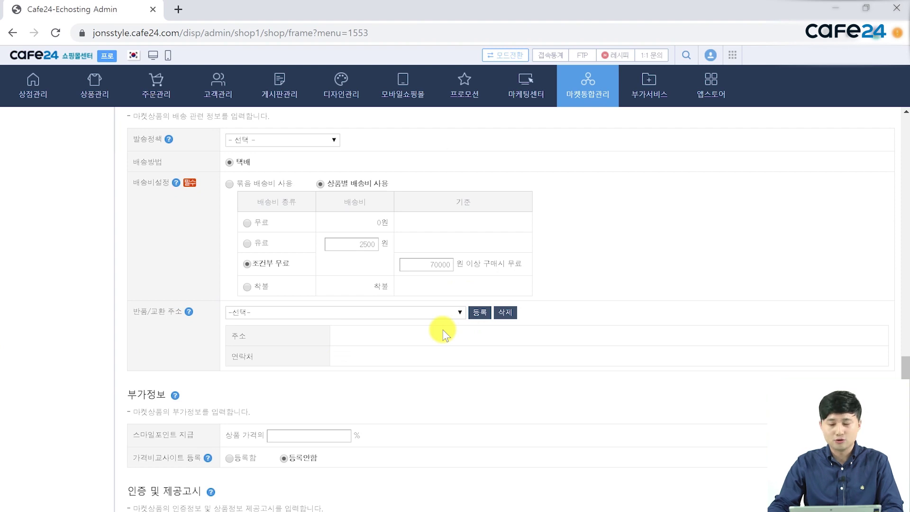
pyautogui.click(479, 312)
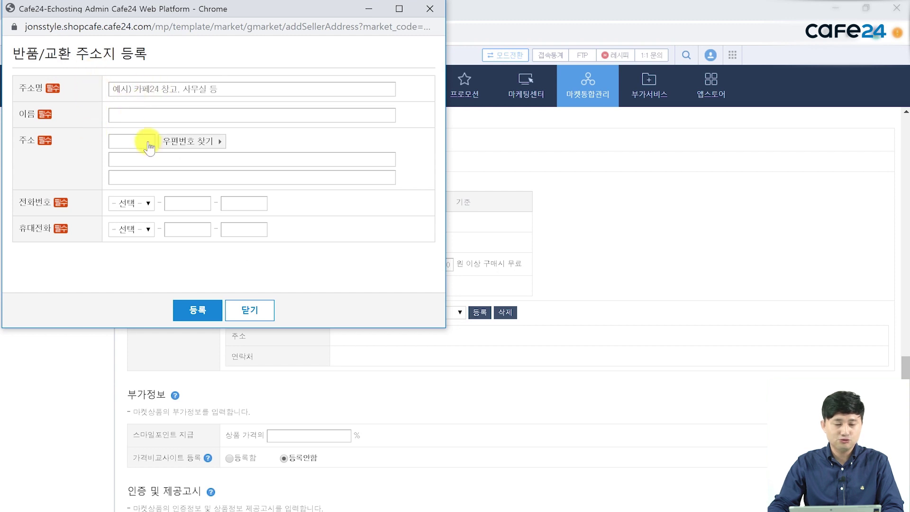
pyautogui.click(267, 307)
# Choose 자사물류센터 as the return/exchange address (반품/교환 주소).
pyautogui.click(297, 314)
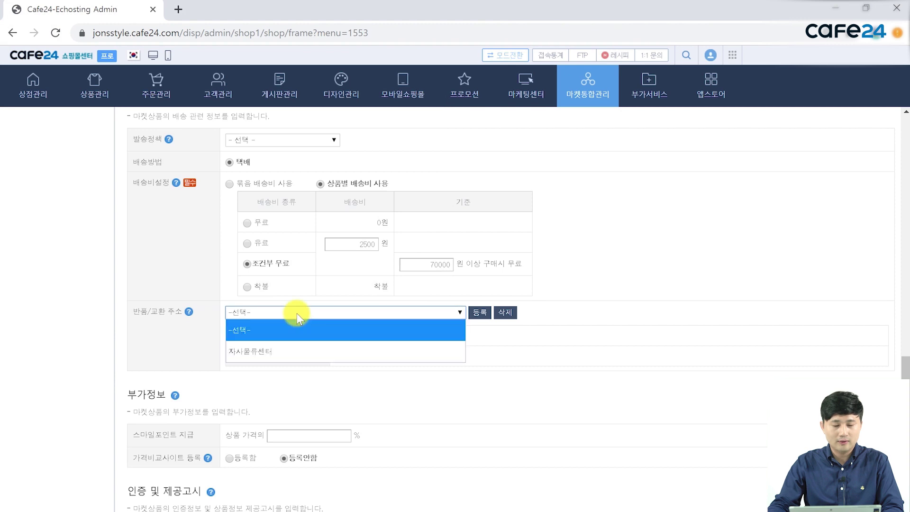
pyautogui.click(255, 352)
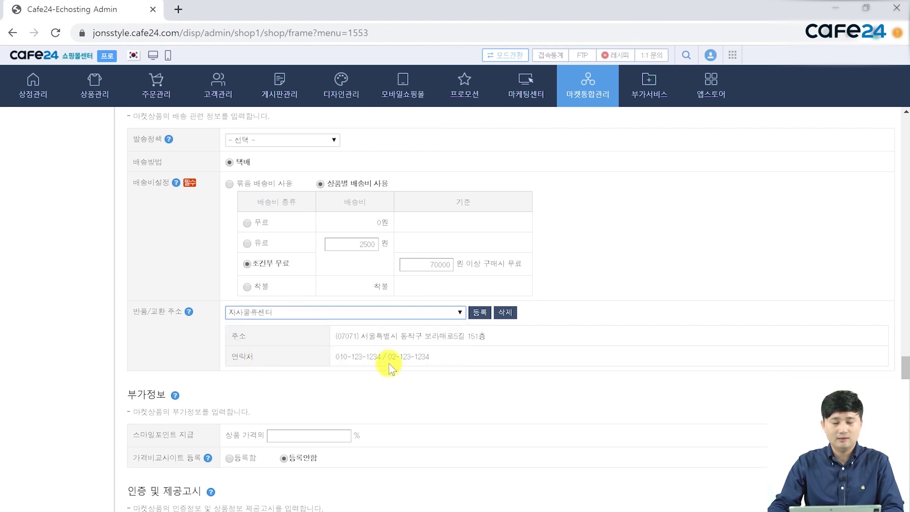
pyautogui.click(366, 396)
# Try 인증대상 for the certification info (인증정보) with 생활용품, 해당없음 and 안전인증, and restore 인증대상 아님.
pyautogui.scroll(-2, 366, 396)
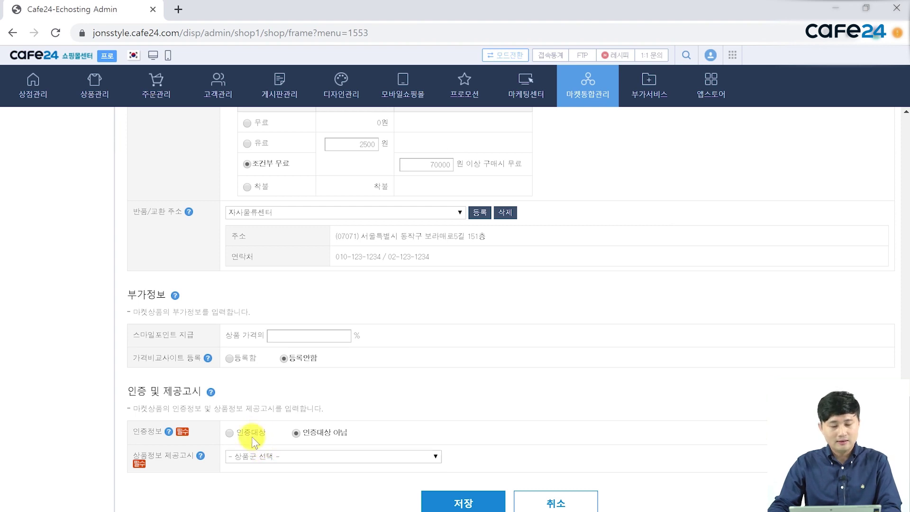
pyautogui.click(238, 435)
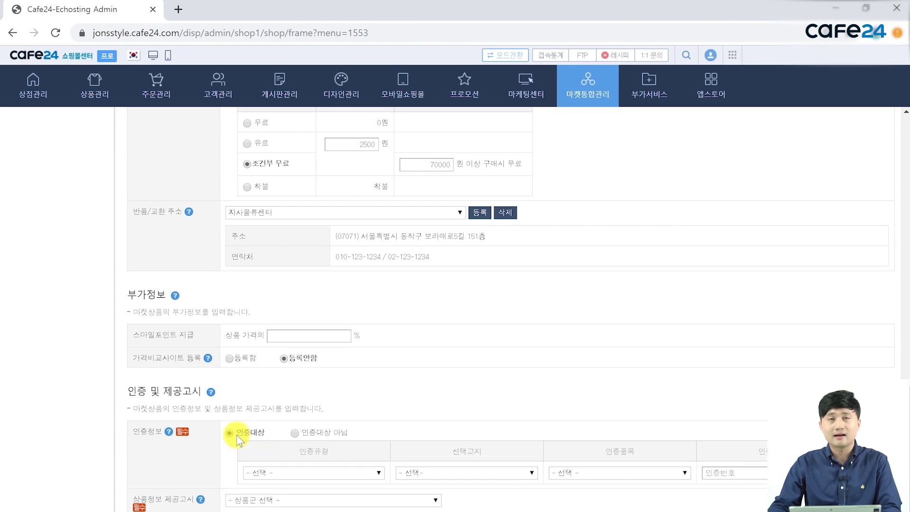
pyautogui.click(284, 473)
pyautogui.click(277, 506)
pyautogui.click(422, 477)
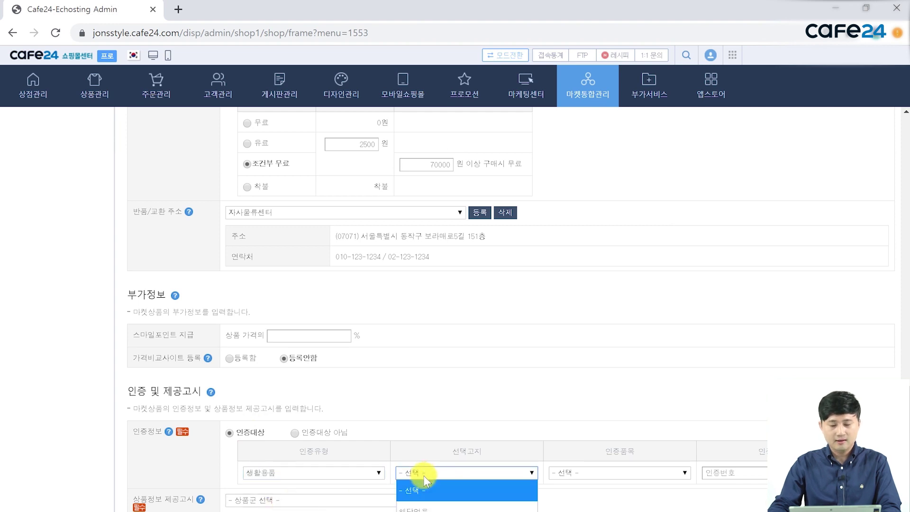
pyautogui.click(437, 510)
pyautogui.click(609, 476)
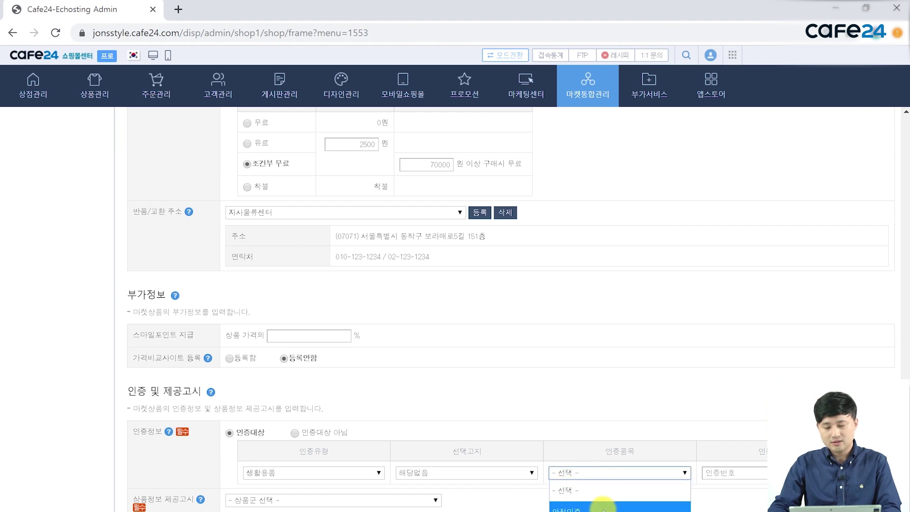
pyautogui.click(603, 508)
pyautogui.click(726, 472)
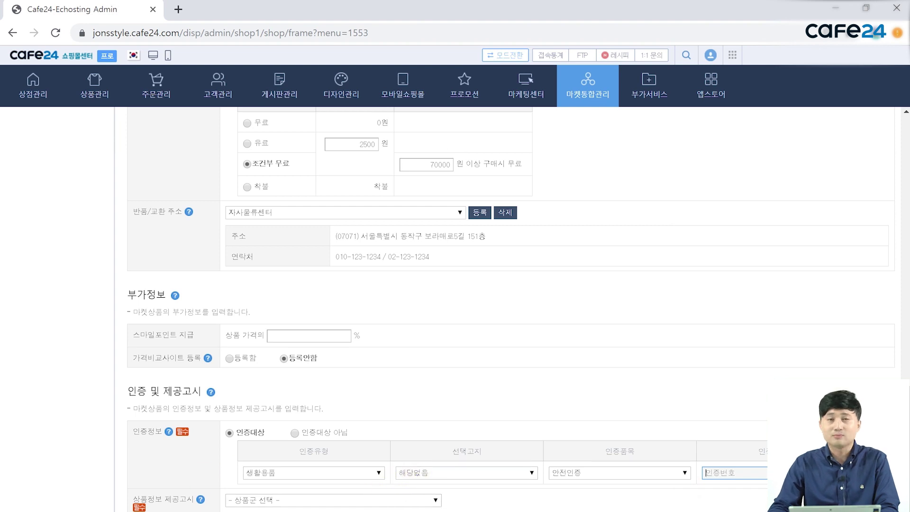
pyautogui.click(296, 433)
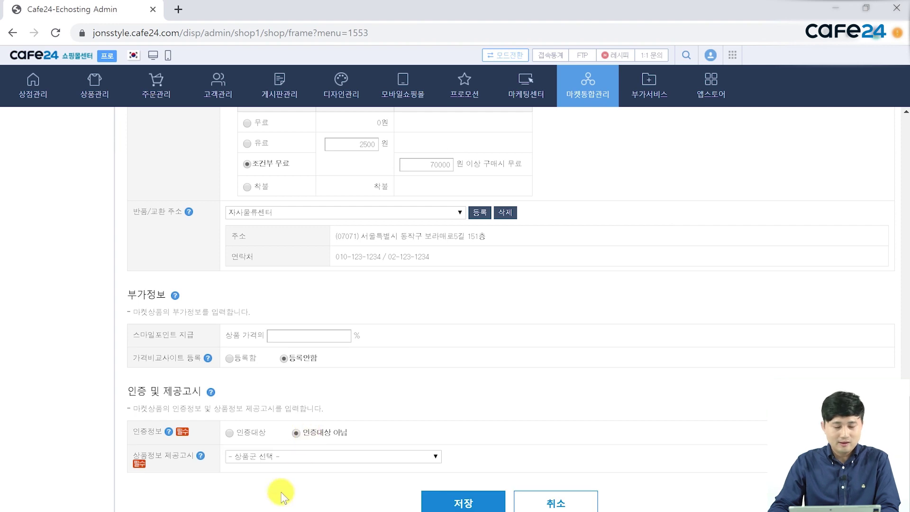
# Set the product information notice (상품정보 제공고시) to 의류, with all items set to '상품 상세설명 참조'.
pyautogui.click(263, 456)
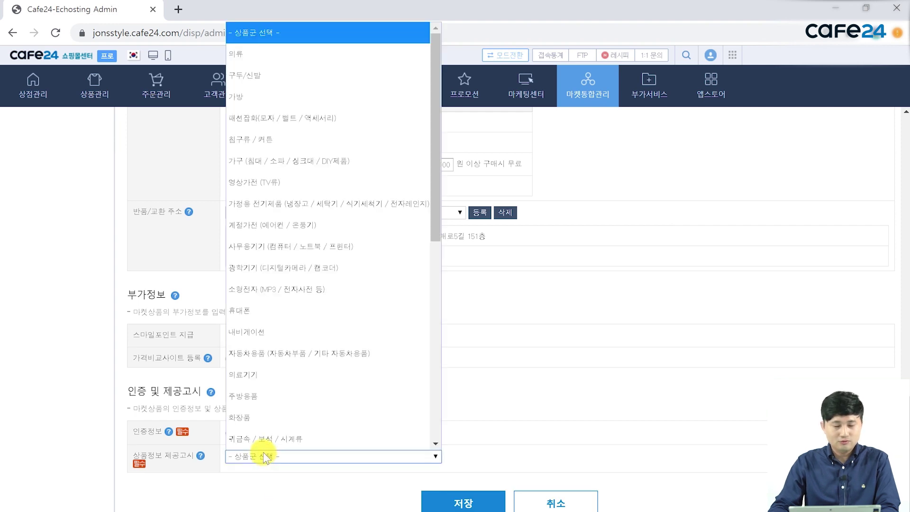
pyautogui.click(253, 50)
pyautogui.scroll(-4, 487, 448)
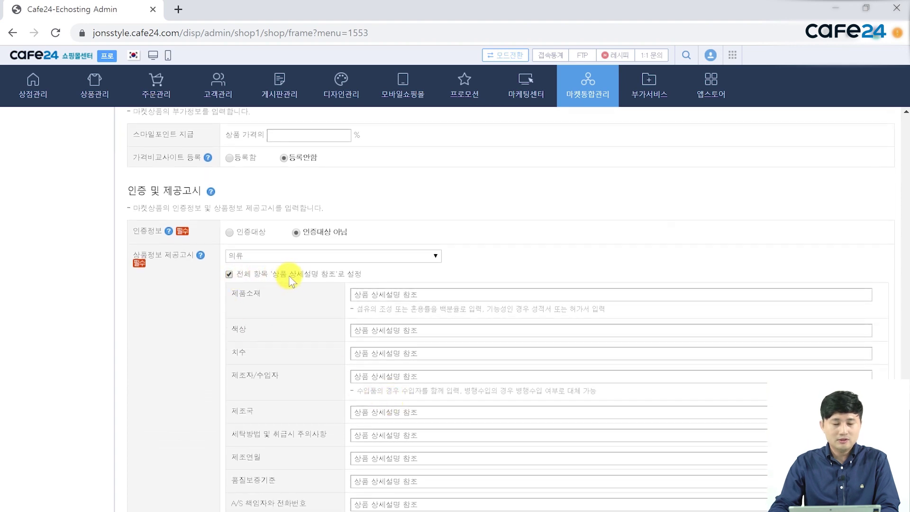
pyautogui.click(229, 274)
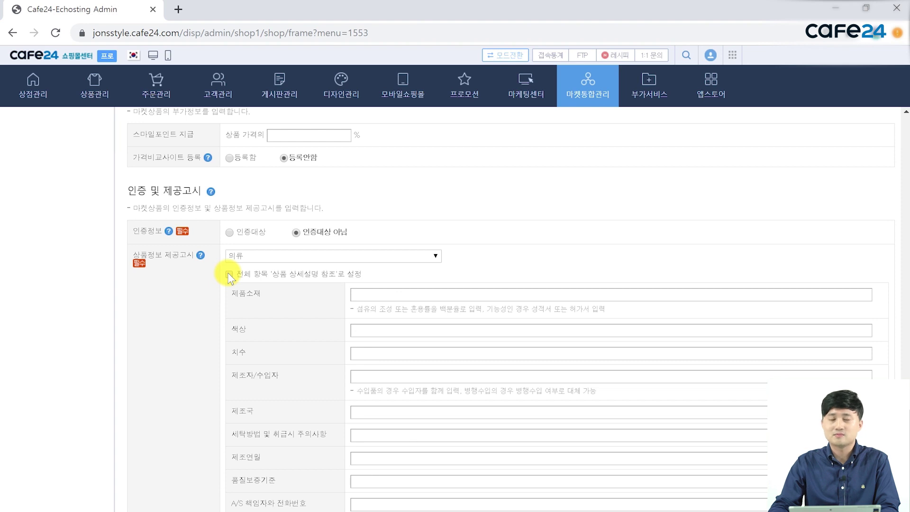
pyautogui.click(229, 274)
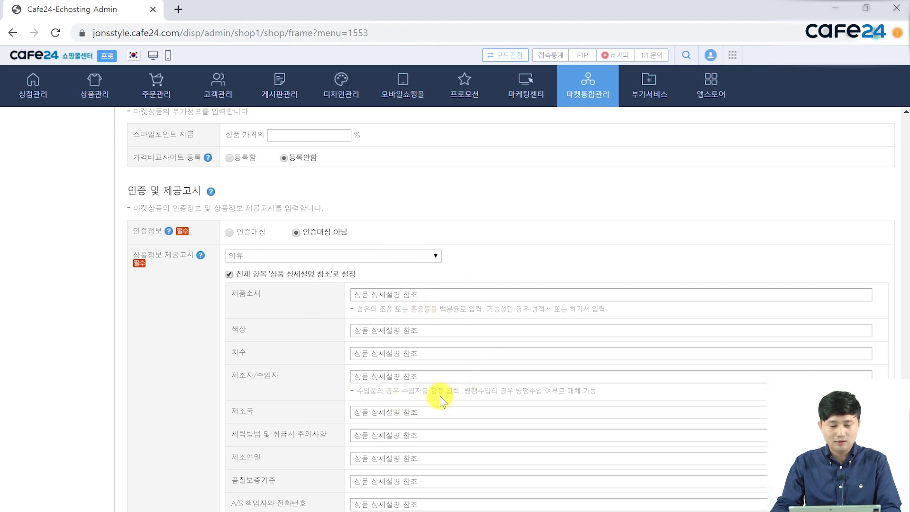
# Replace the A/S 책임자와 전화번호 entry in the product information notice with the after-sales phone number.
pyautogui.scroll(-2, 426, 398)
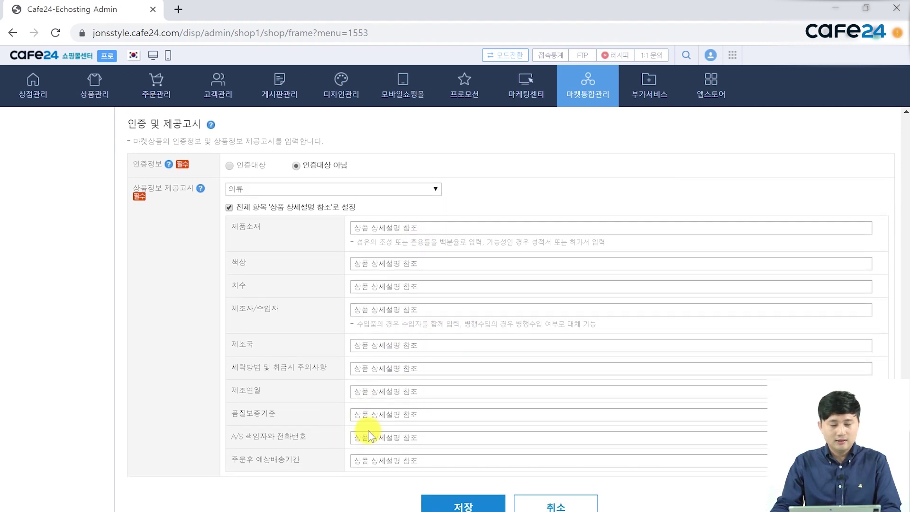
pyautogui.moveTo(424, 437); pyautogui.dragTo(353, 437)
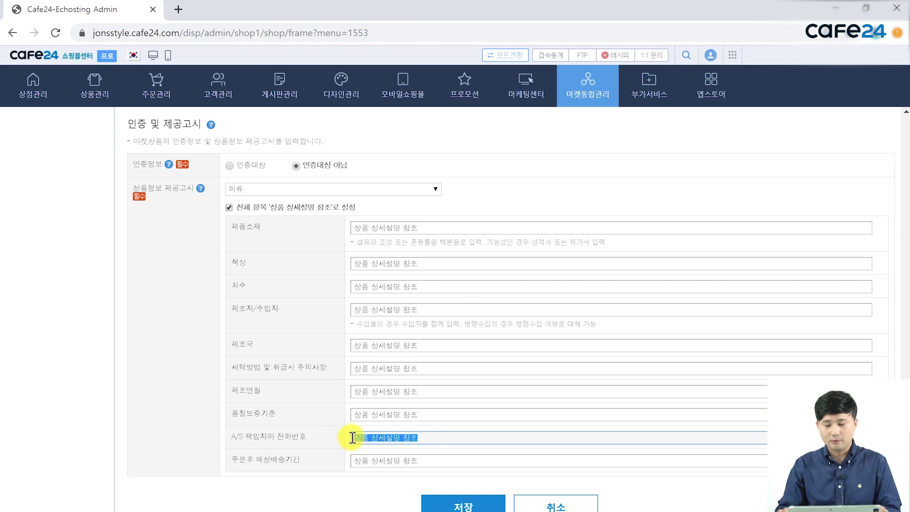
pyautogui.press('BackSpace')
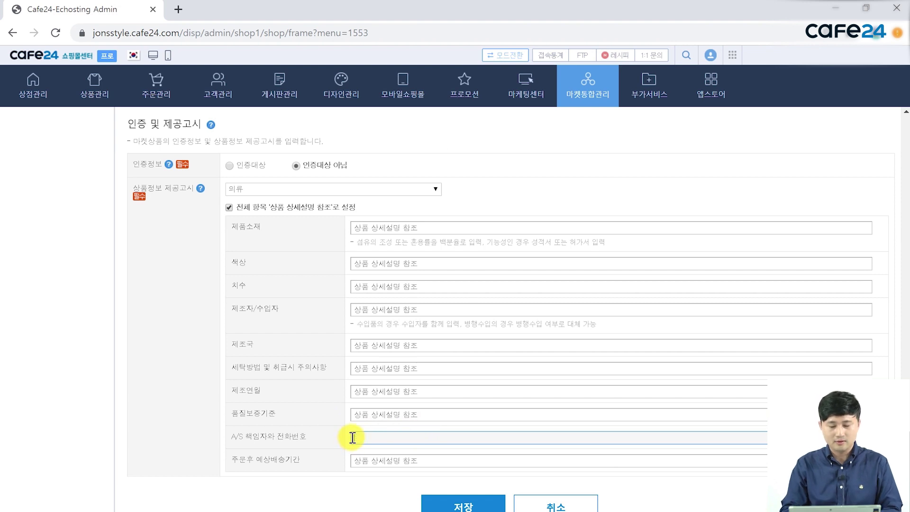
pyautogui.write('02-123')
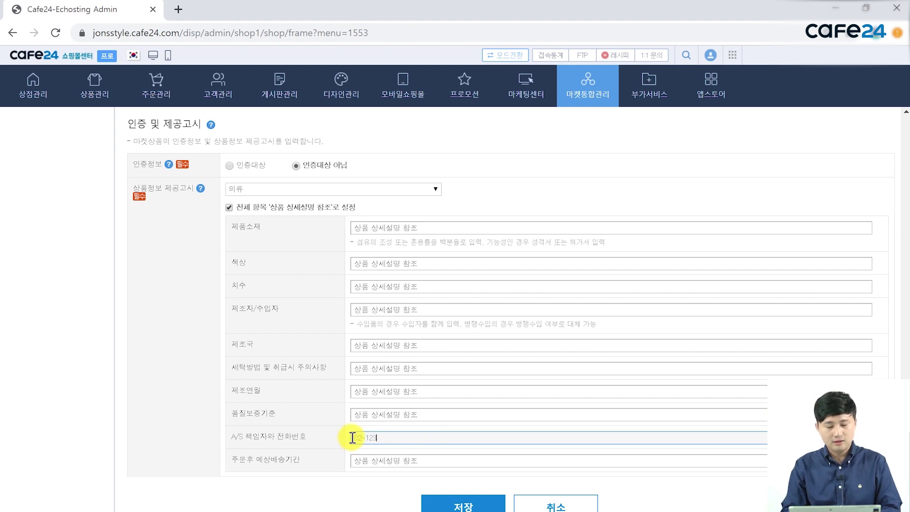
pyautogui.write('-1234')
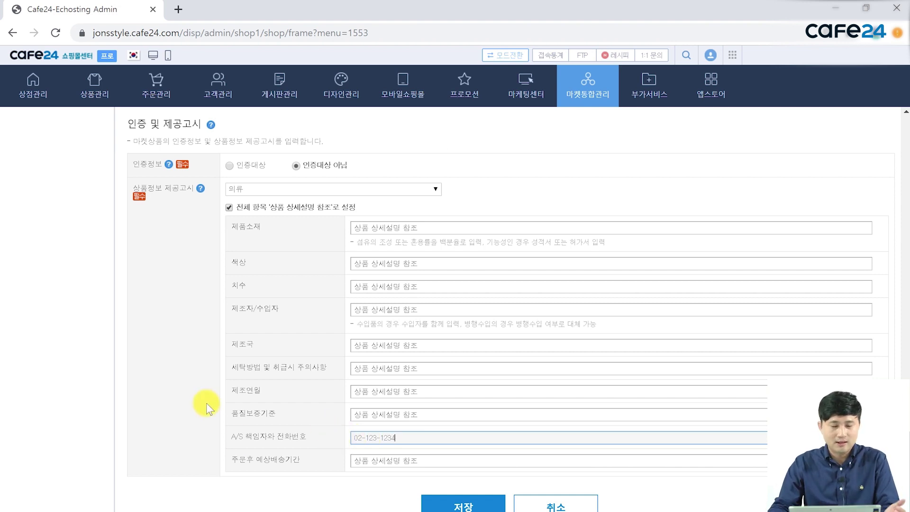
# Save the new G마켓 template and highlight its row in the template list.
pyautogui.click(487, 506)
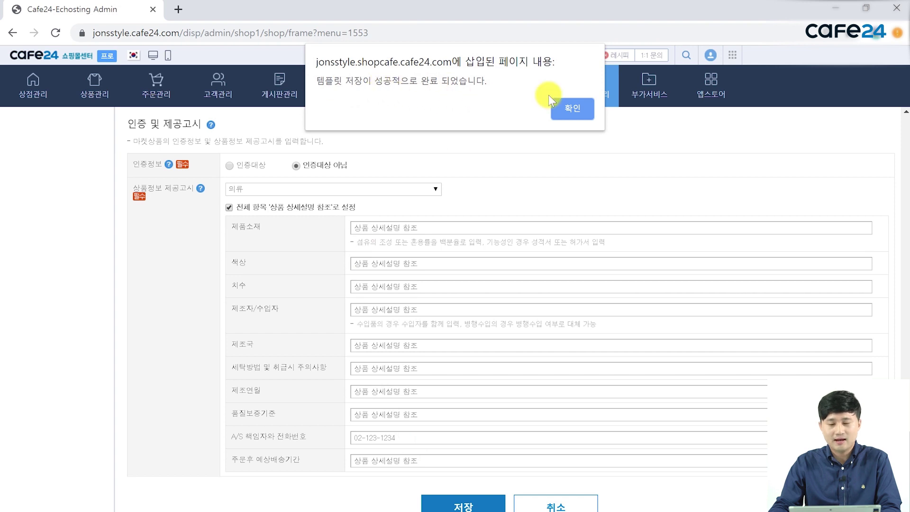
pyautogui.click(564, 108)
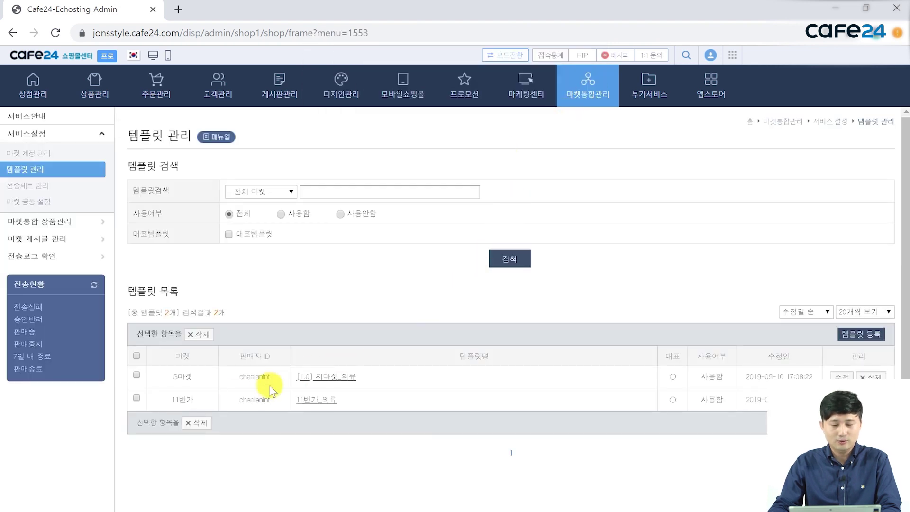
pyautogui.moveTo(215, 376); pyautogui.dragTo(808, 375)
pyautogui.click(487, 433)
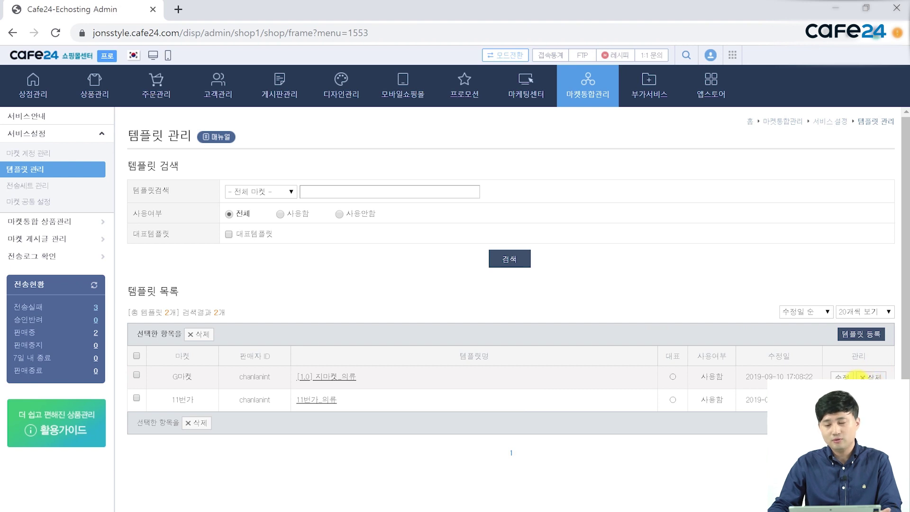
# Open the 지마켓_의류 template for editing and set its sales period (판매기간) to 90일.
pyautogui.click(842, 377)
pyautogui.scroll(-1, 567, 375)
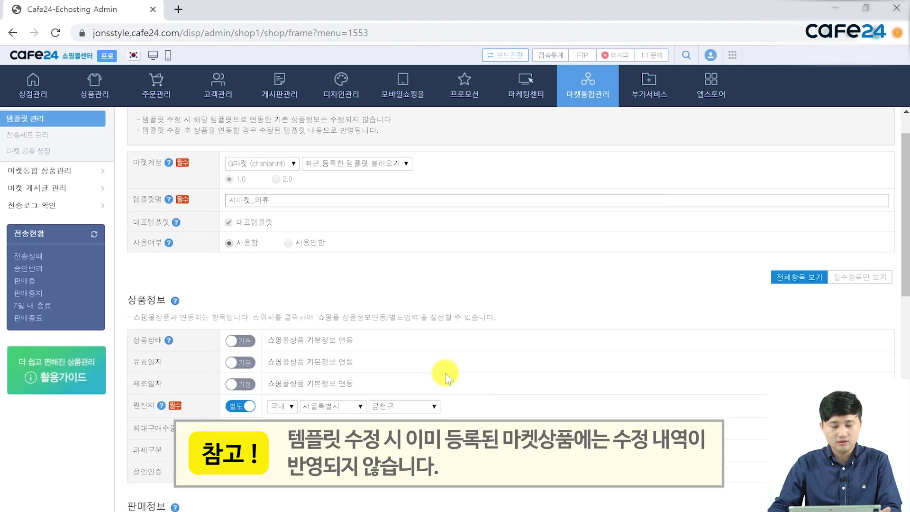
pyautogui.scroll(-5, 448, 374)
pyautogui.click(323, 354)
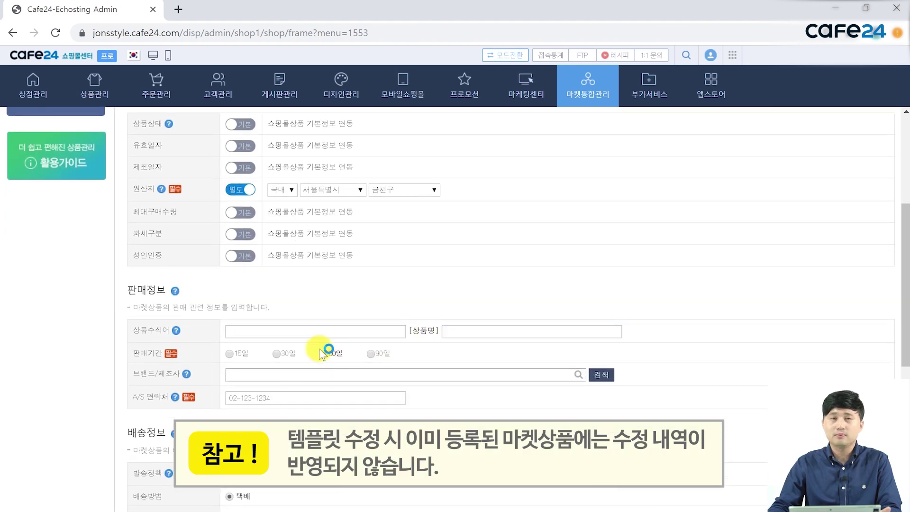
pyautogui.click(372, 353)
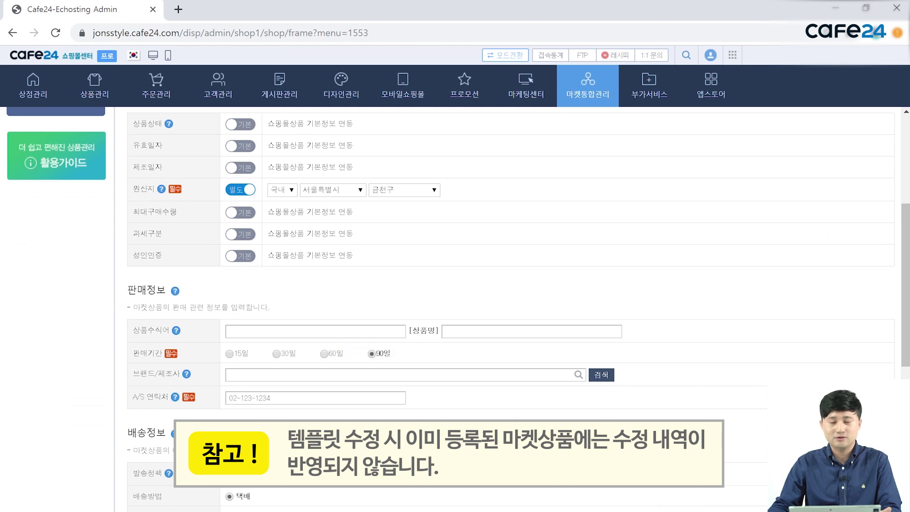
# Set the 조건부 무료 minimum purchase amount to 50000원 and the shipping fee to 2700원 in the template.
pyautogui.scroll(-4, 549, 413)
pyautogui.click(434, 399)
pyautogui.moveTo(434, 398); pyautogui.dragTo(464, 397)
pyautogui.press('BackSpace')
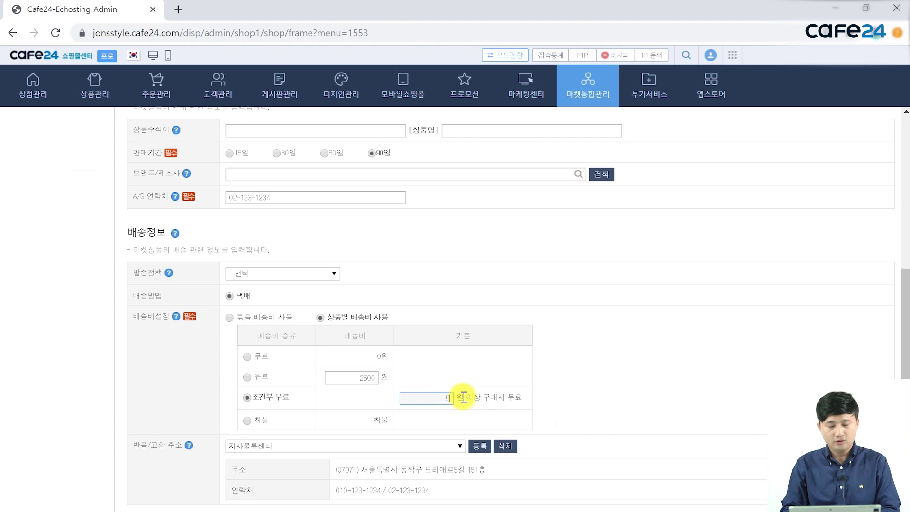
pyautogui.write('50000')
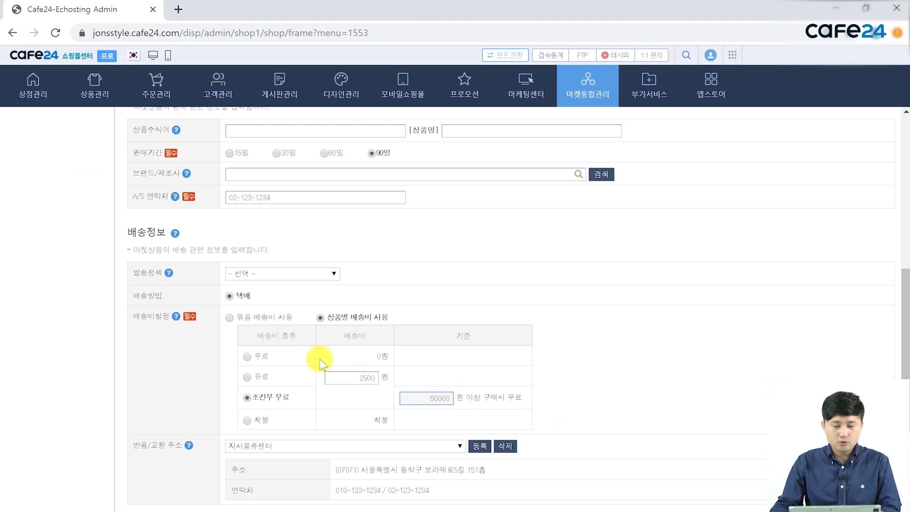
pyautogui.doubleClick(342, 371)
pyautogui.press('BackSpace')
pyautogui.write('2700')
pyautogui.click(574, 365)
# Save the changes to the 지마켓_의류 template.
pyautogui.scroll(-5, 569, 369)
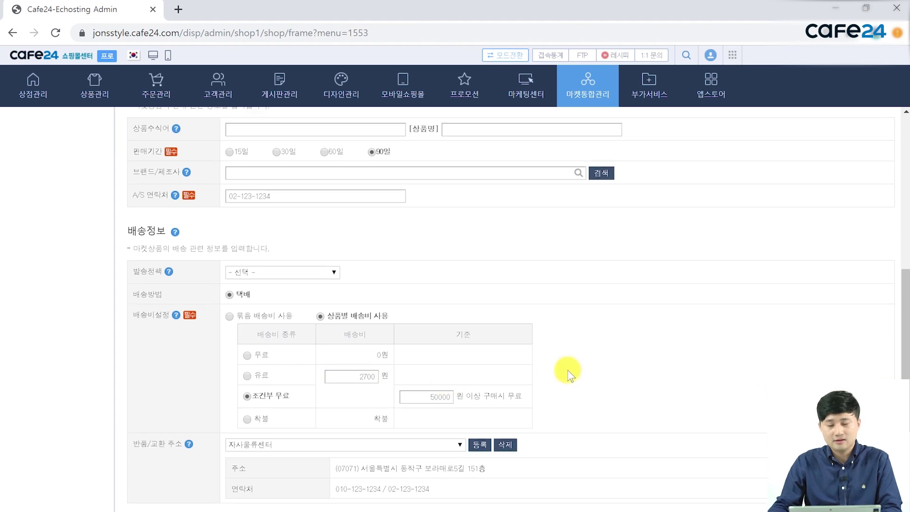
pyautogui.scroll(-5, 568, 371)
pyautogui.click(463, 501)
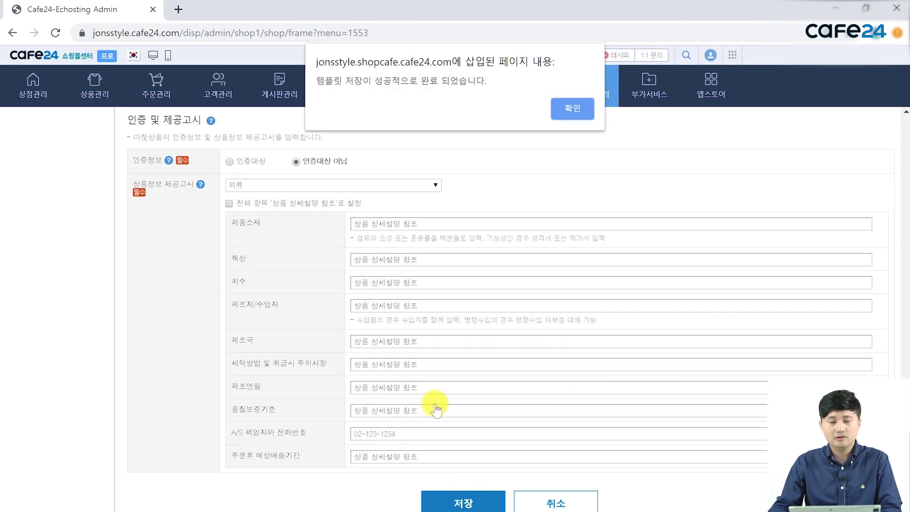
# Acknowledge the template save and go to the 연동전 상품관리 page of 마켓통합 상품관리.
pyautogui.click(560, 108)
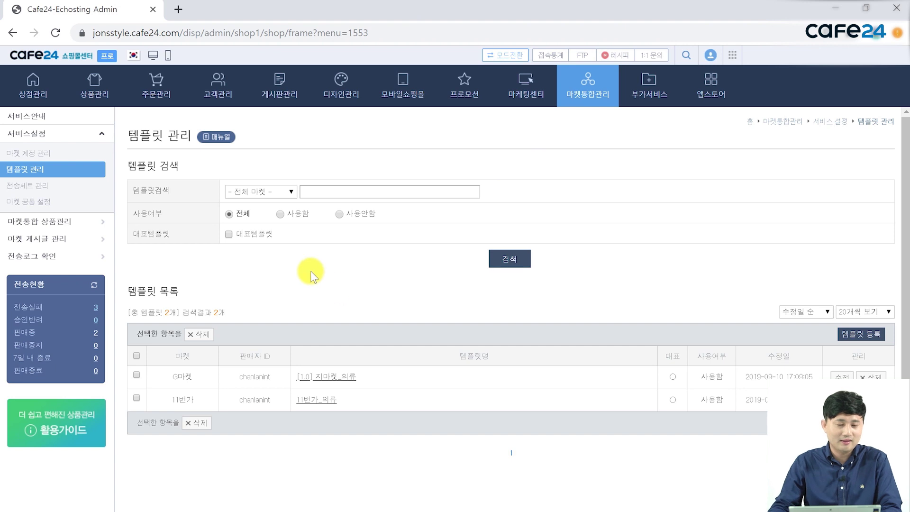
pyautogui.click(44, 221)
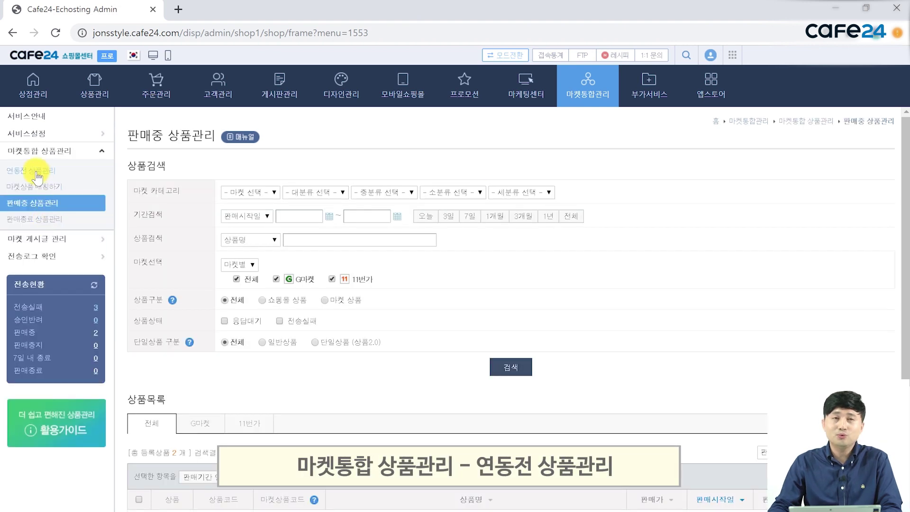
pyautogui.click(36, 173)
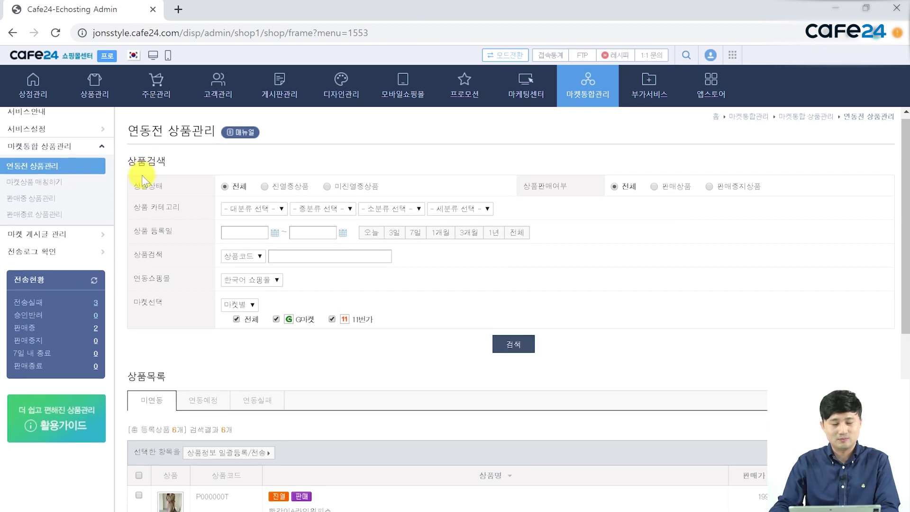
# Open the market registration form for the product 지그재그H라인원피스 and bring up its G마켓 template choices.
pyautogui.scroll(-3, 204, 159)
pyautogui.scroll(-4, 277, 170)
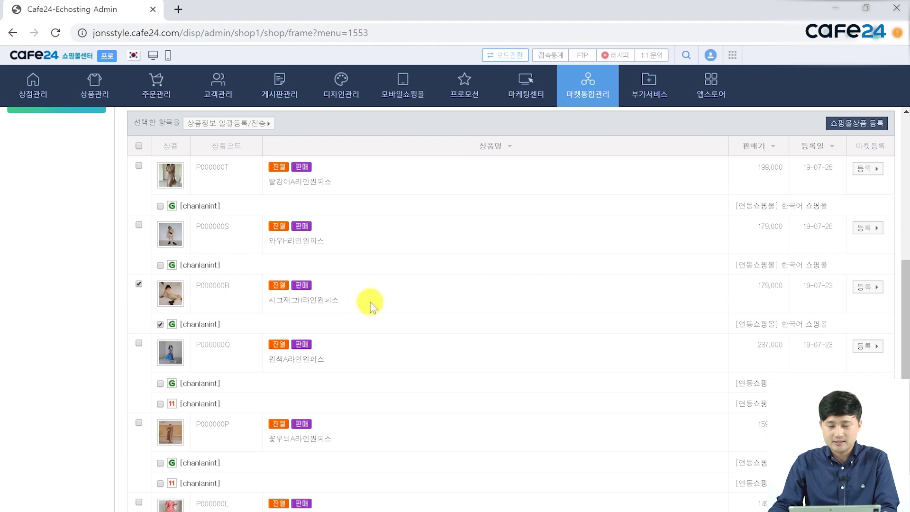
pyautogui.click(862, 287)
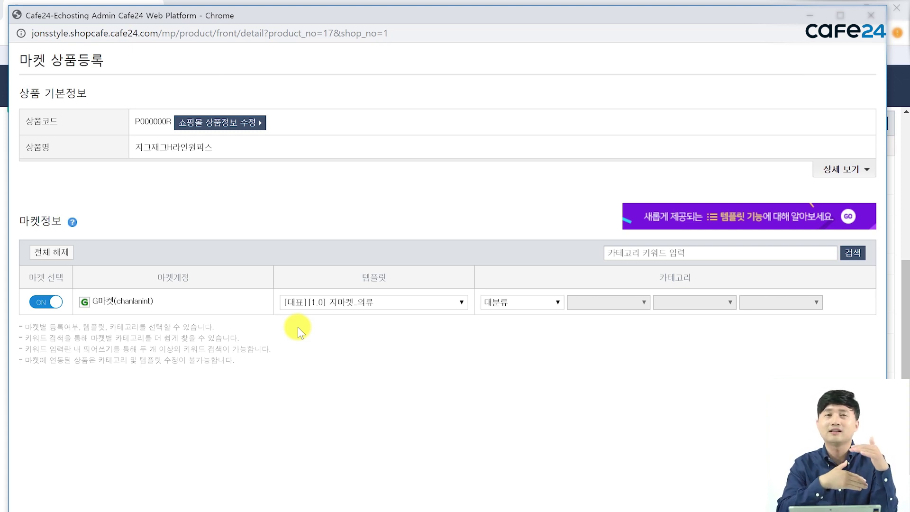
pyautogui.click(461, 303)
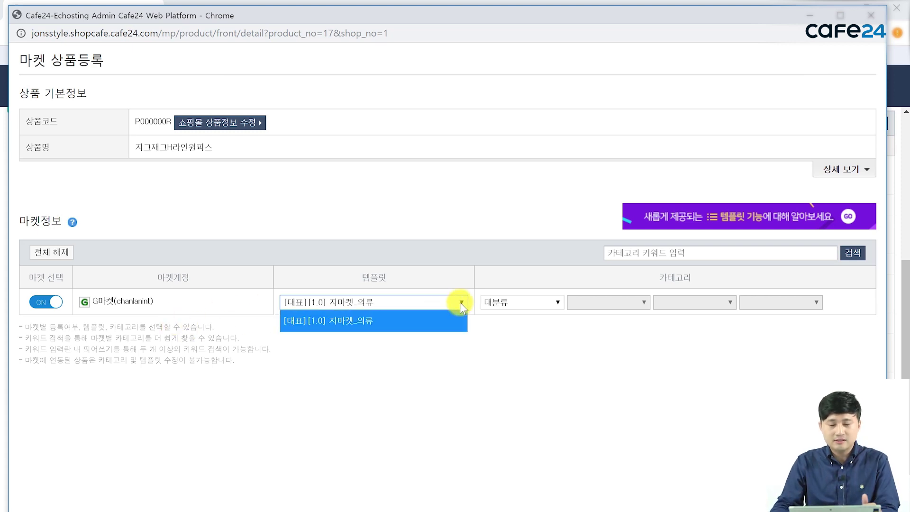